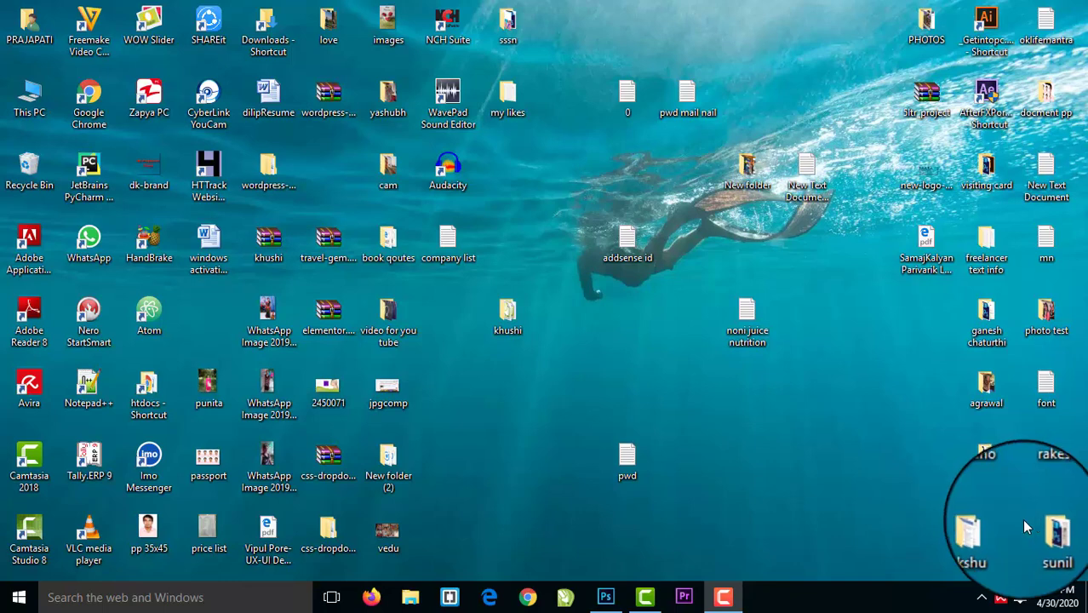
Show the Start menu's All apps list and expand the Microsoft Office folder to reveal Word 2010
{"action": "left_click", "coordinate": [19, 603]}
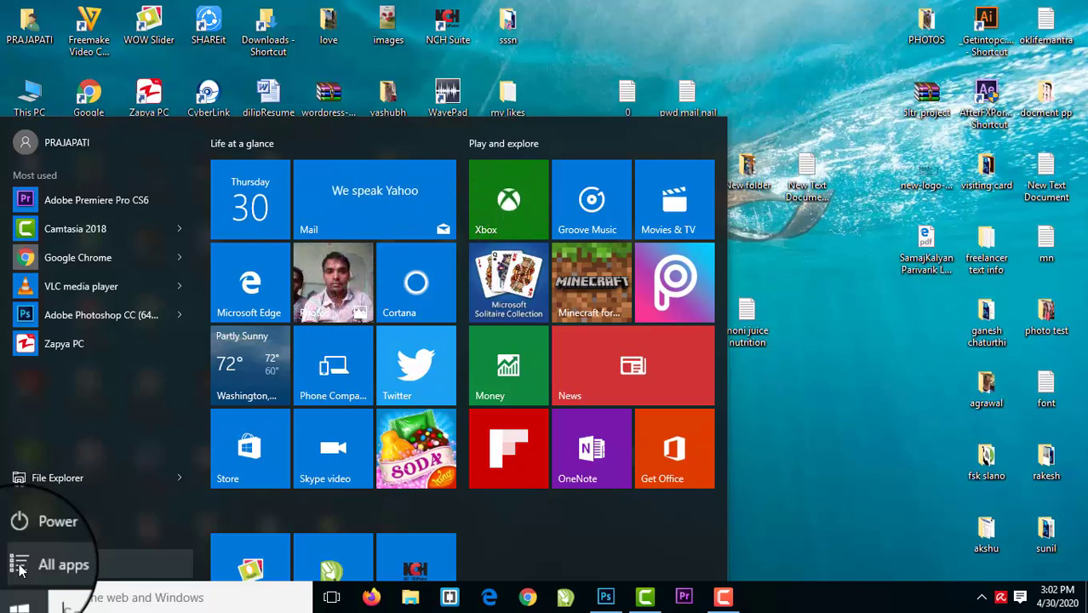
{"action": "left_click", "coordinate": [21, 566]}
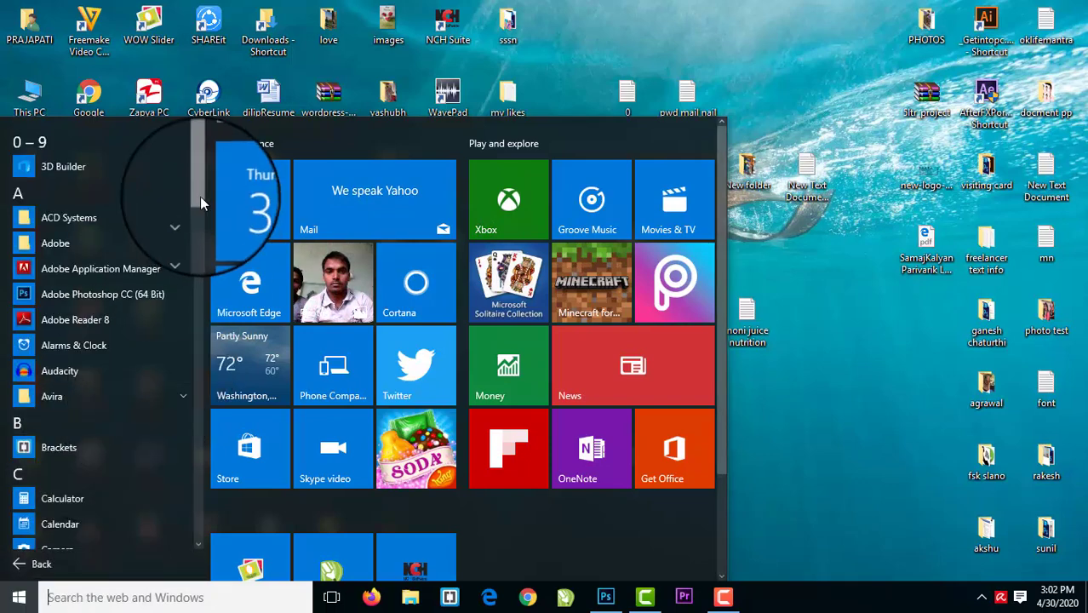
{"action": "left_click_drag", "start_coordinate": [200, 196], "coordinate": [219, 356]}
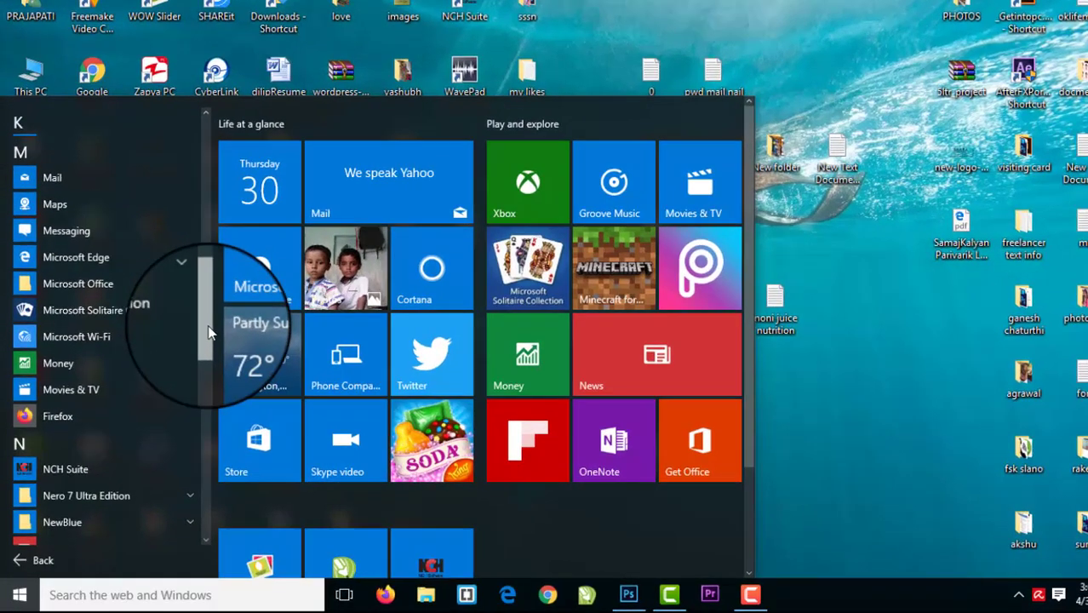
{"action": "left_click_drag", "start_coordinate": [200, 335], "coordinate": [200, 344]}
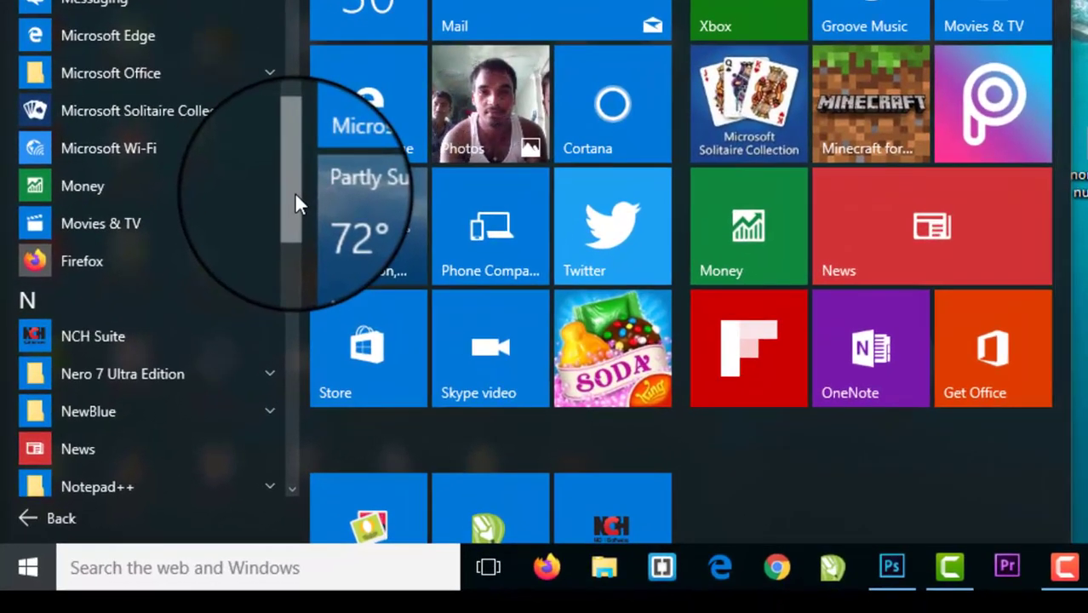
{"action": "left_click", "coordinate": [271, 76]}
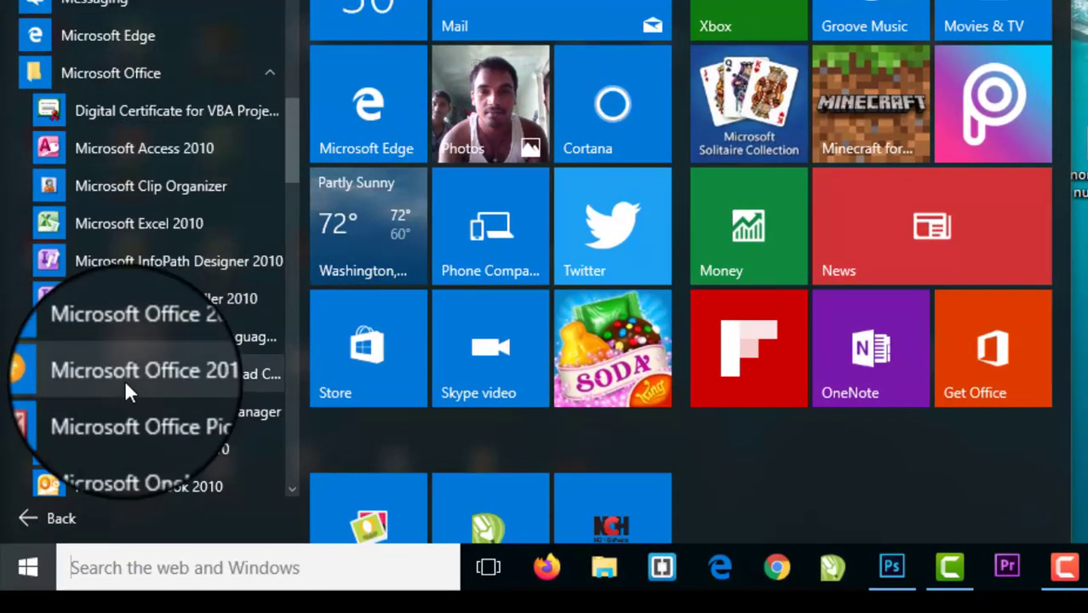
{"action": "left_click_drag", "start_coordinate": [290, 174], "coordinate": [295, 226]}
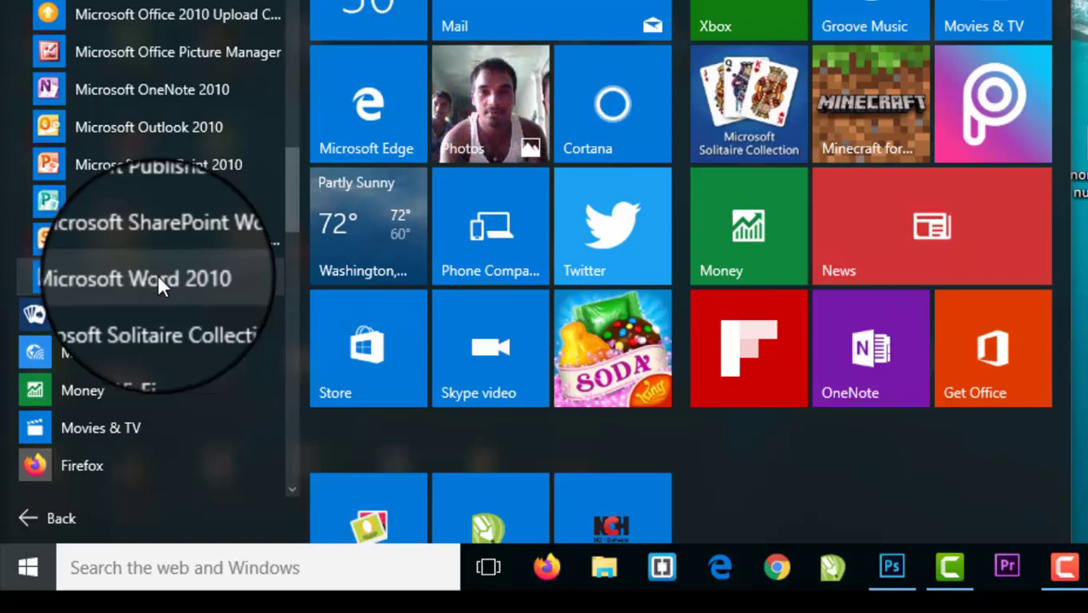
Pin Microsoft Word 2010 to Start as a tile beside Bluetooth
{"action": "left_click", "coordinate": [157, 277]}
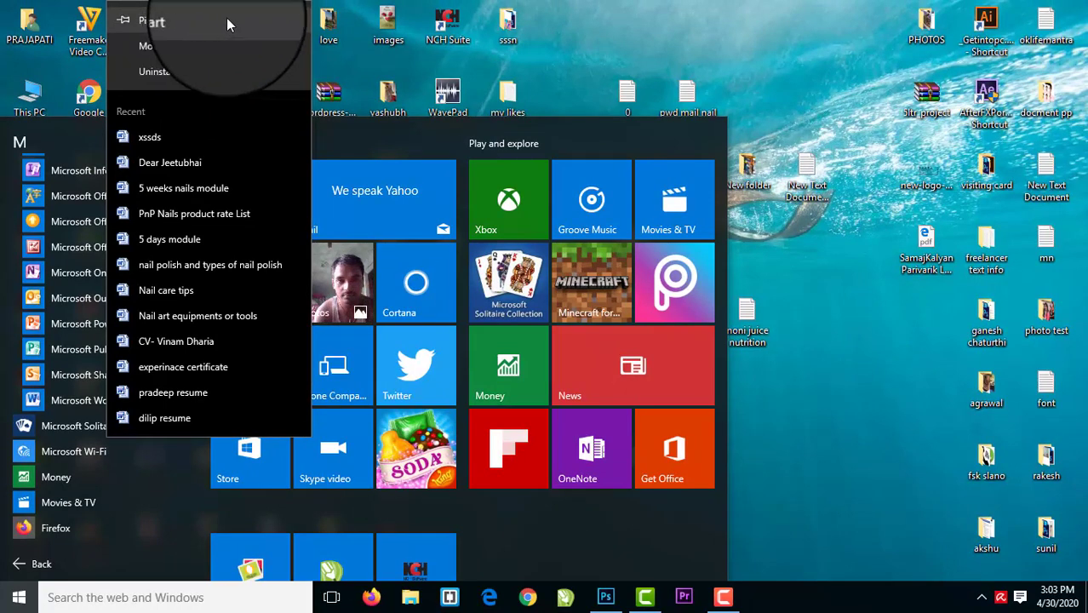
{"action": "mouse_move", "coordinate": [229, 46]}
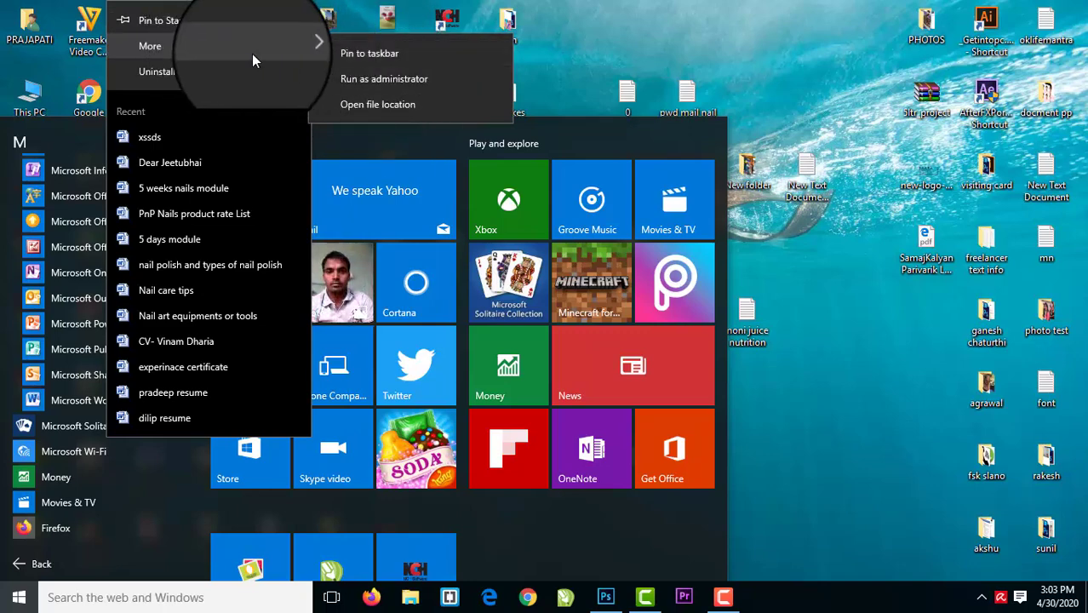
{"action": "left_click", "coordinate": [224, 20]}
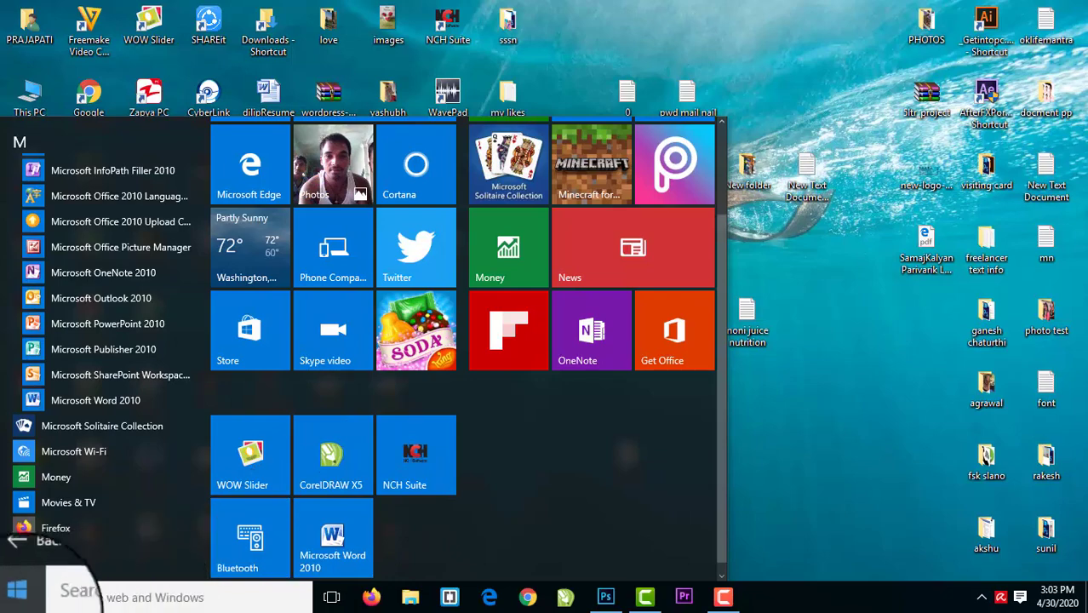
Reopen the Start menu, scroll the tiles and launch Word 2010 from its new tile
{"action": "left_click", "coordinate": [12, 605]}
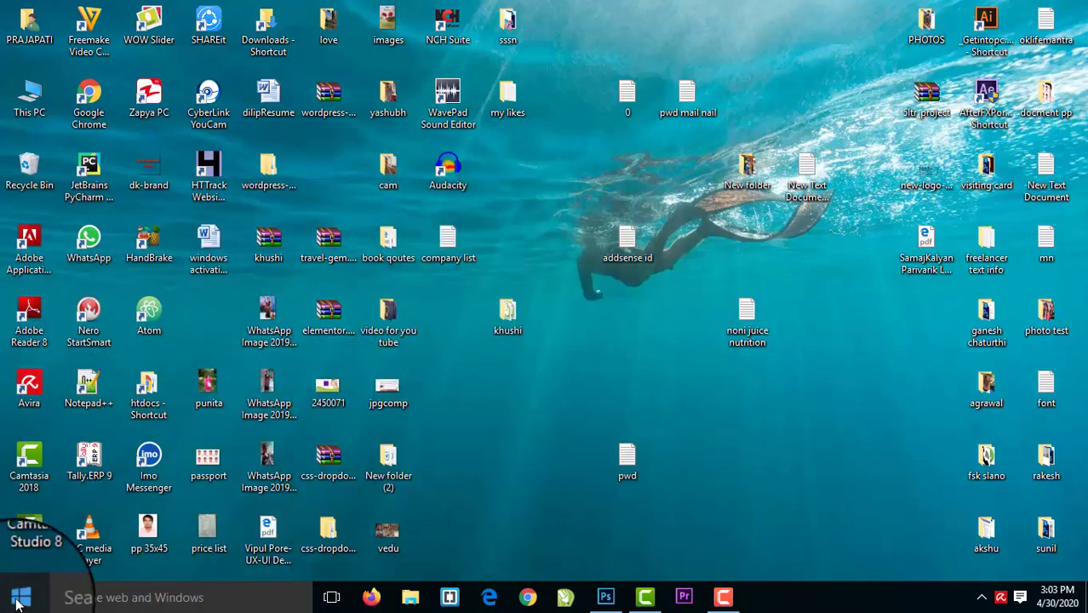
{"action": "left_click", "coordinate": [18, 599]}
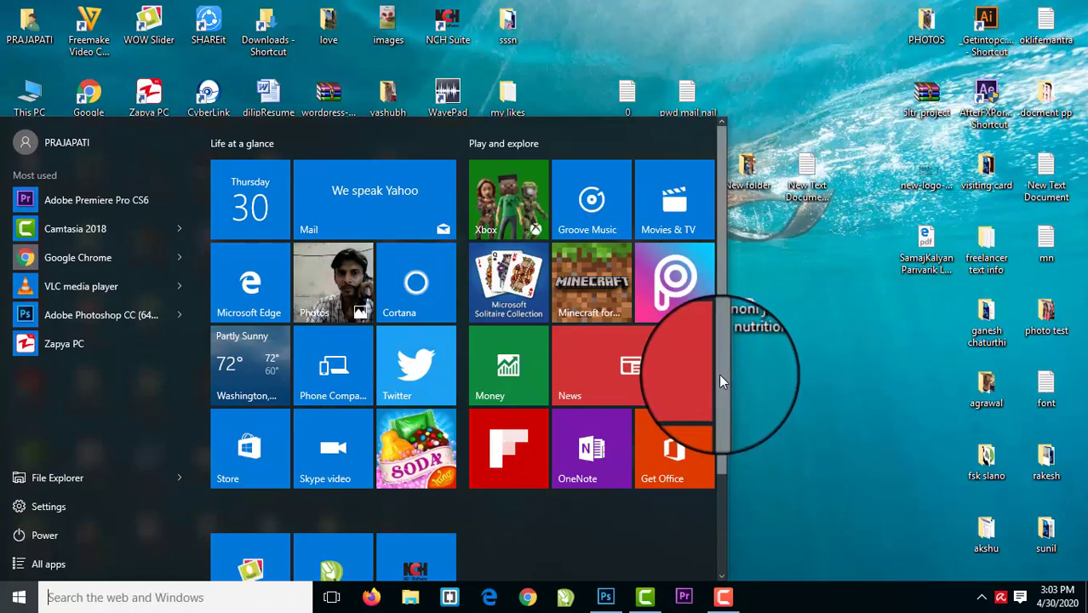
{"action": "left_click_drag", "start_coordinate": [718, 374], "coordinate": [742, 510]}
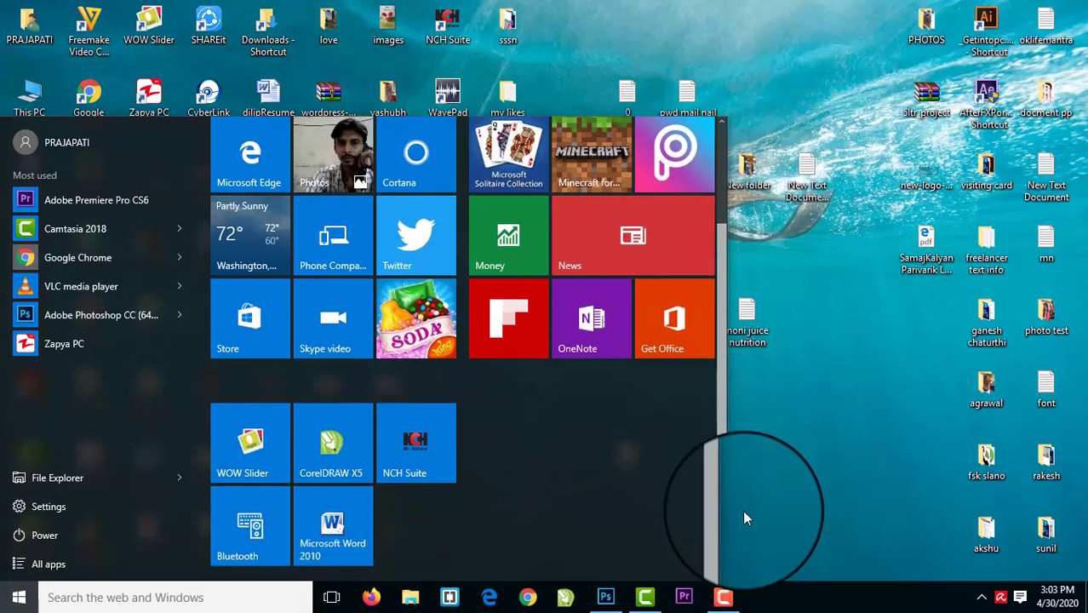
{"action": "left_click", "coordinate": [339, 527]}
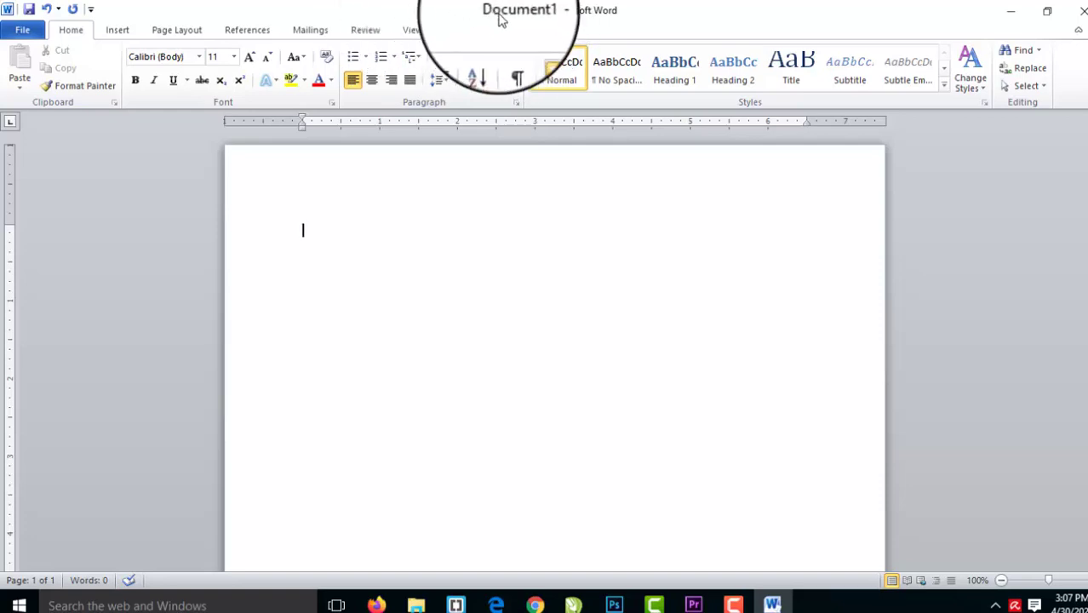
Save the blank document to the Desktop under the name 001
{"action": "left_click", "coordinate": [20, 33]}
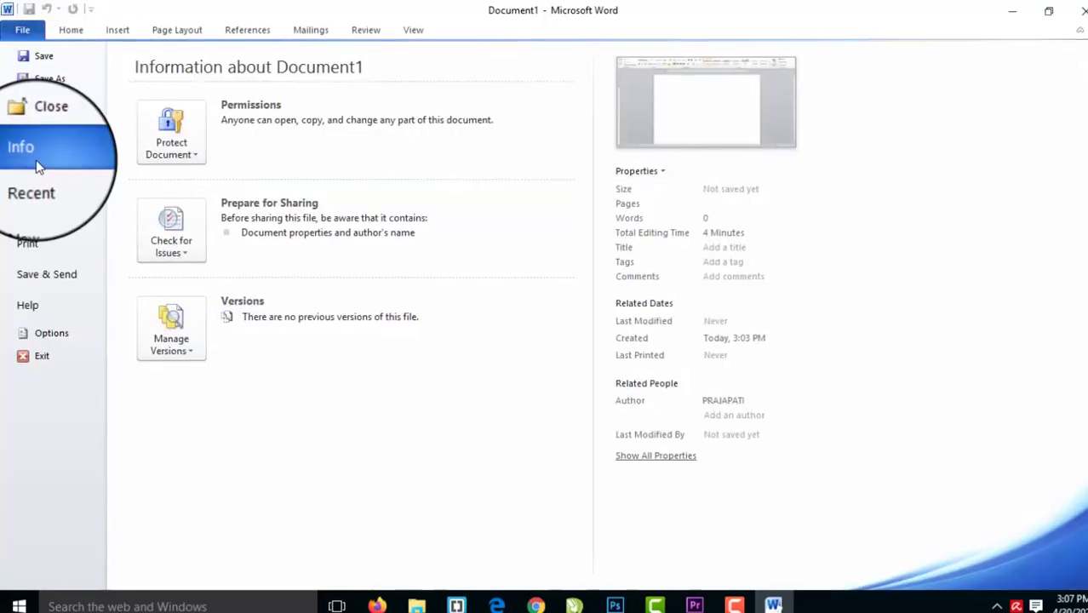
{"action": "left_click", "coordinate": [89, 104]}
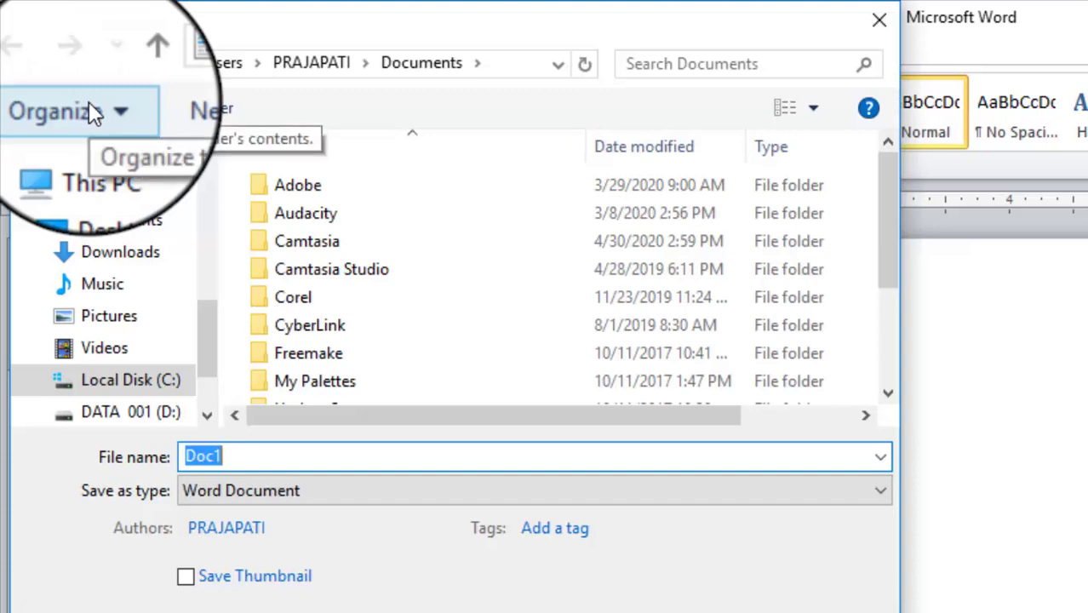
{"action": "type", "text": "1"}
{"action": "key", "text": "ctrl+a"}
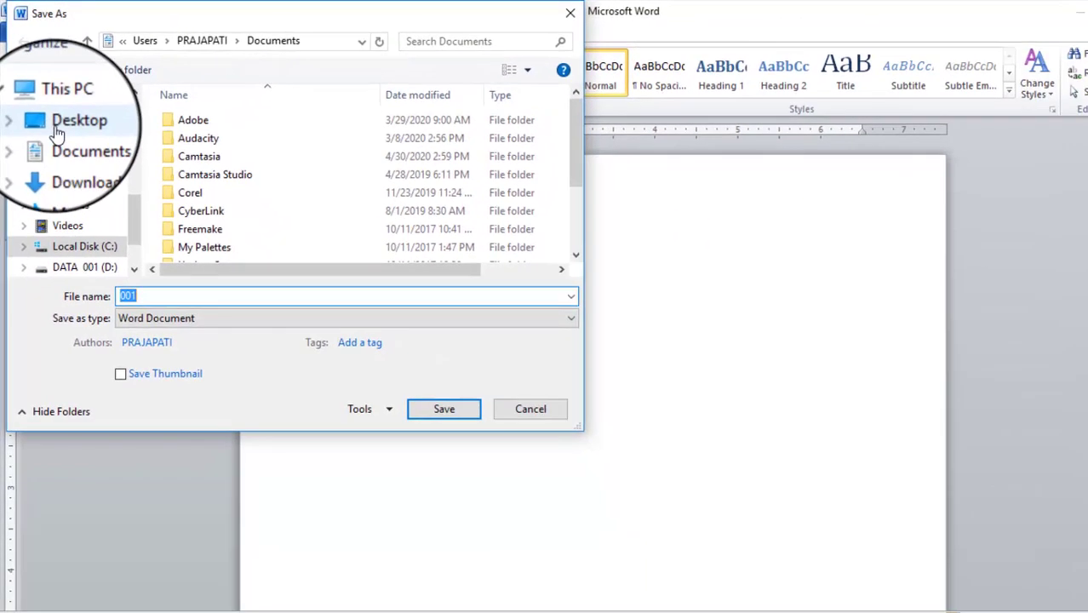
{"action": "left_click", "coordinate": [57, 130]}
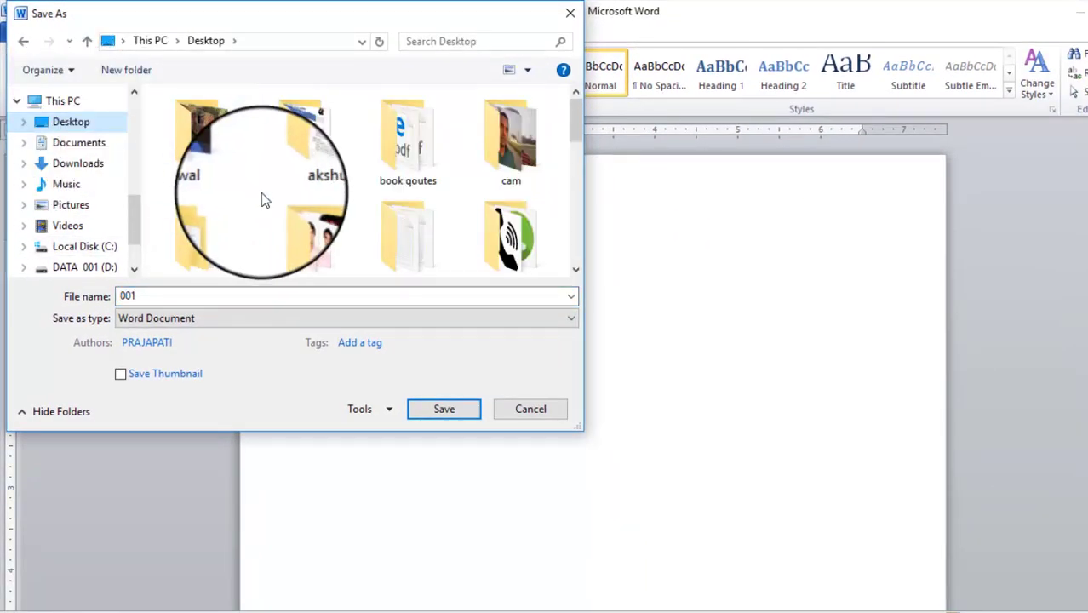
{"action": "left_click", "coordinate": [448, 412]}
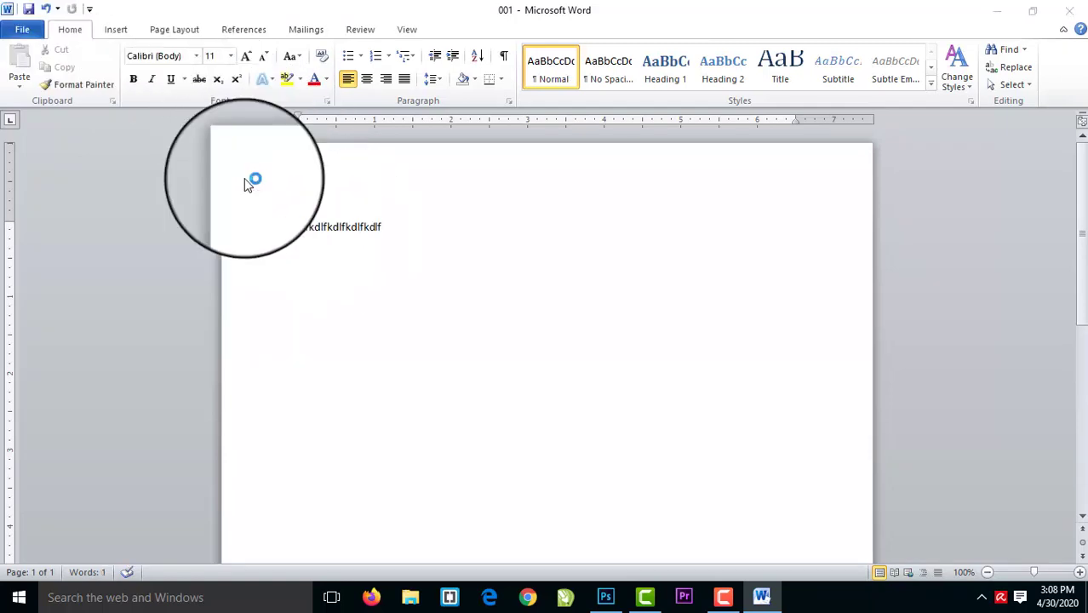
Add the Open and Draw Table commands to the Quick Access Toolbar
{"action": "left_click", "coordinate": [90, 10]}
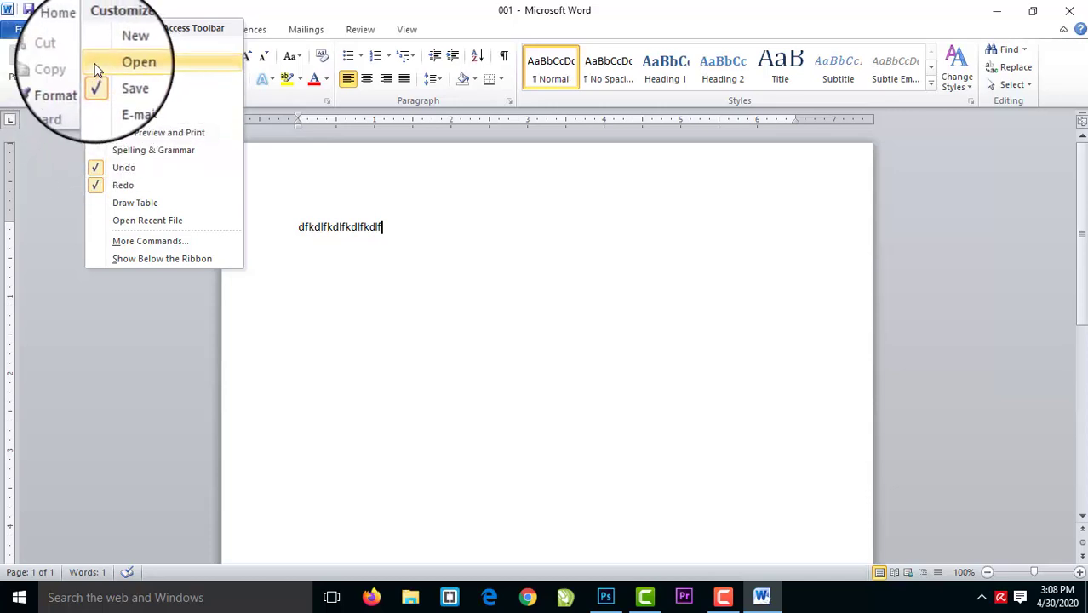
{"action": "left_click", "coordinate": [98, 69]}
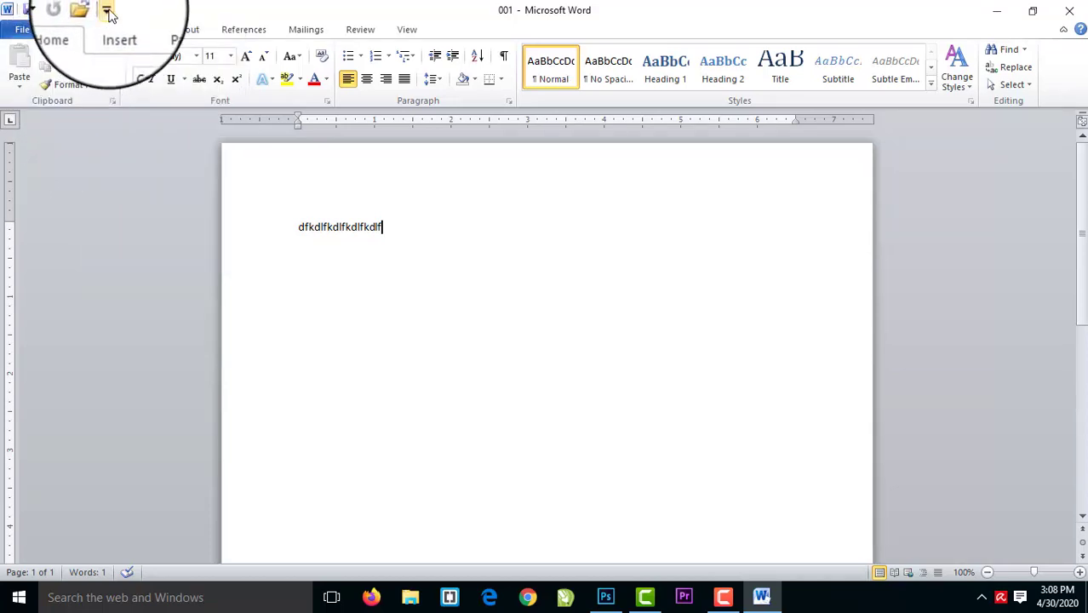
{"action": "left_click", "coordinate": [107, 10]}
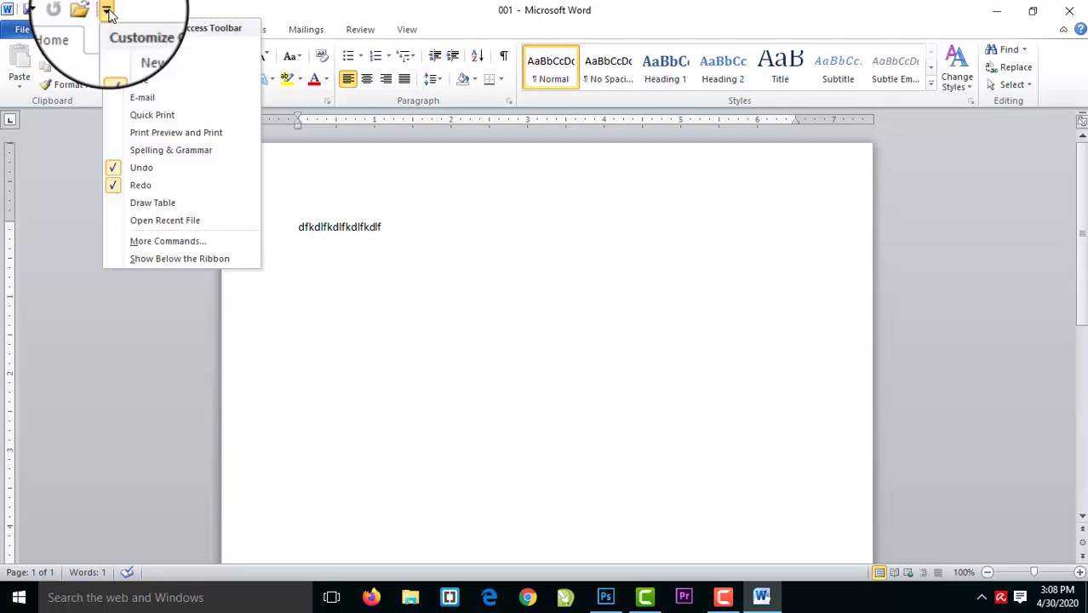
{"action": "left_click", "coordinate": [114, 206]}
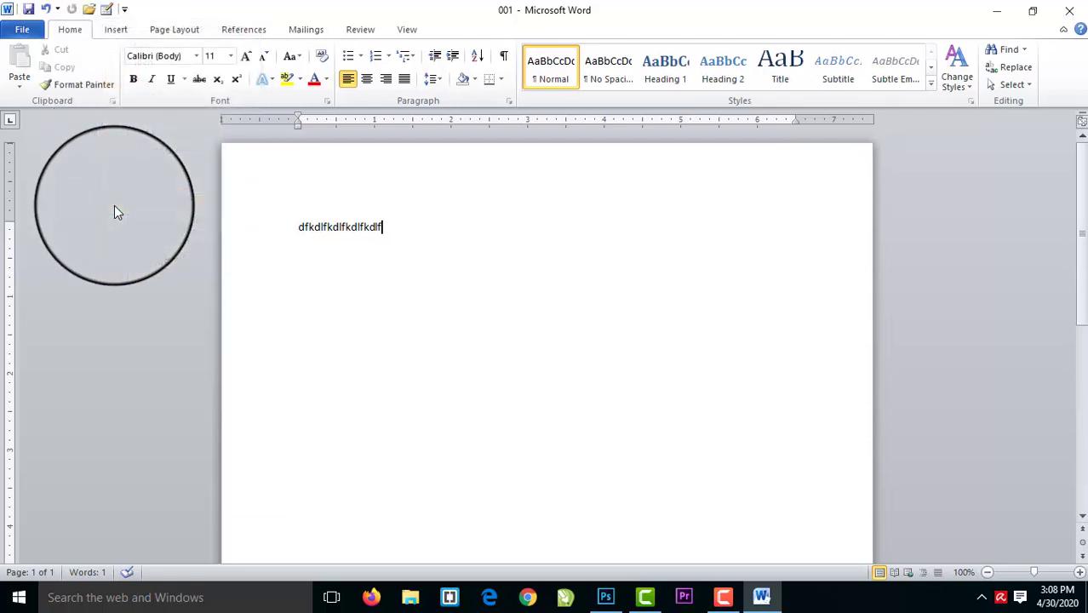
{"action": "left_click", "coordinate": [125, 12]}
{"action": "left_click", "coordinate": [168, 266]}
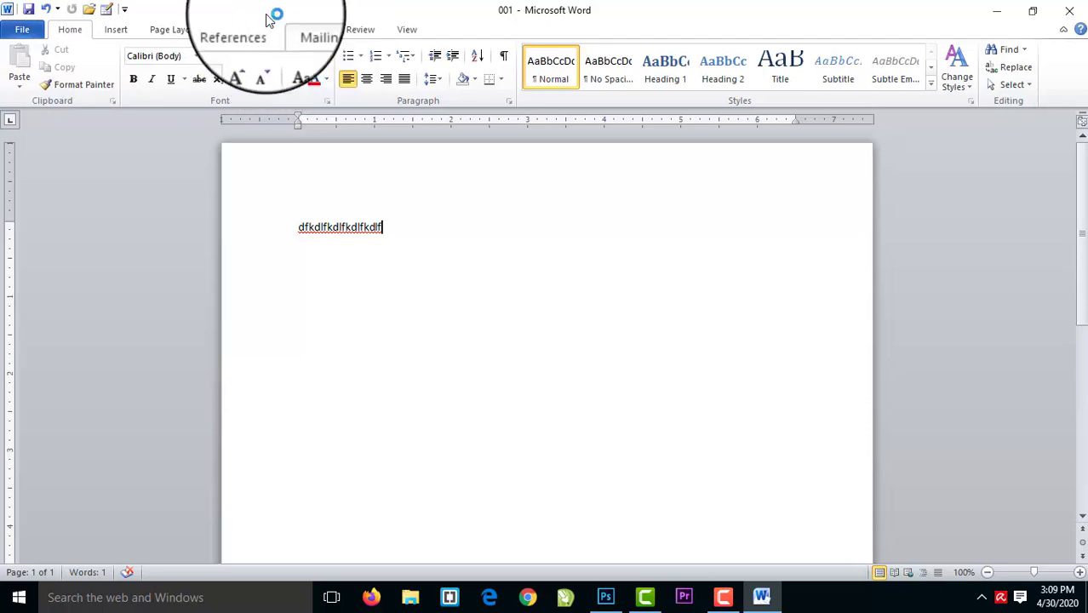
{"action": "left_click", "coordinate": [24, 32]}
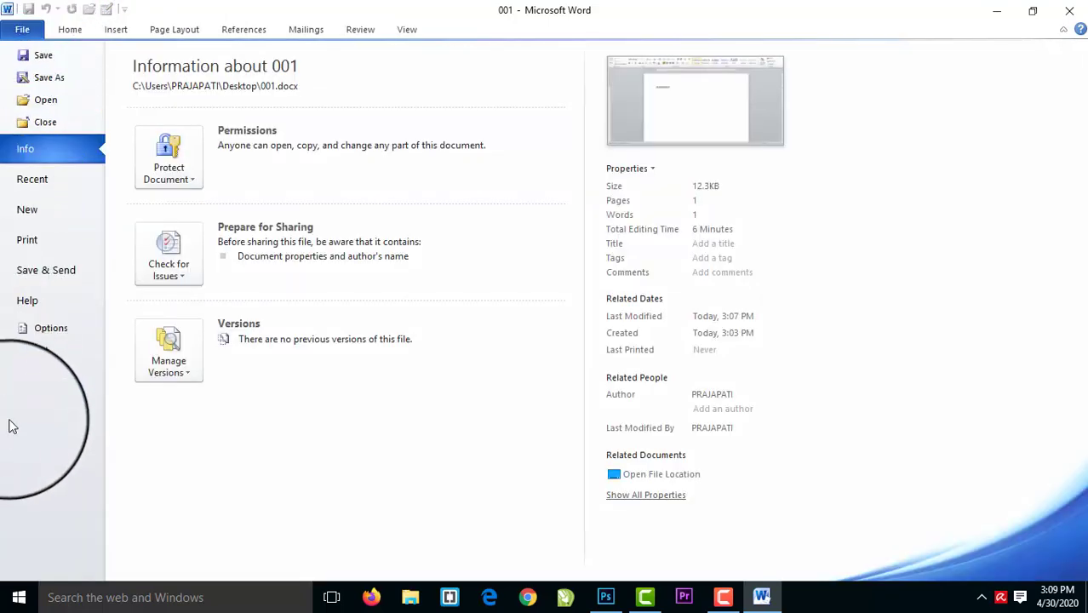
{"action": "left_click", "coordinate": [21, 32]}
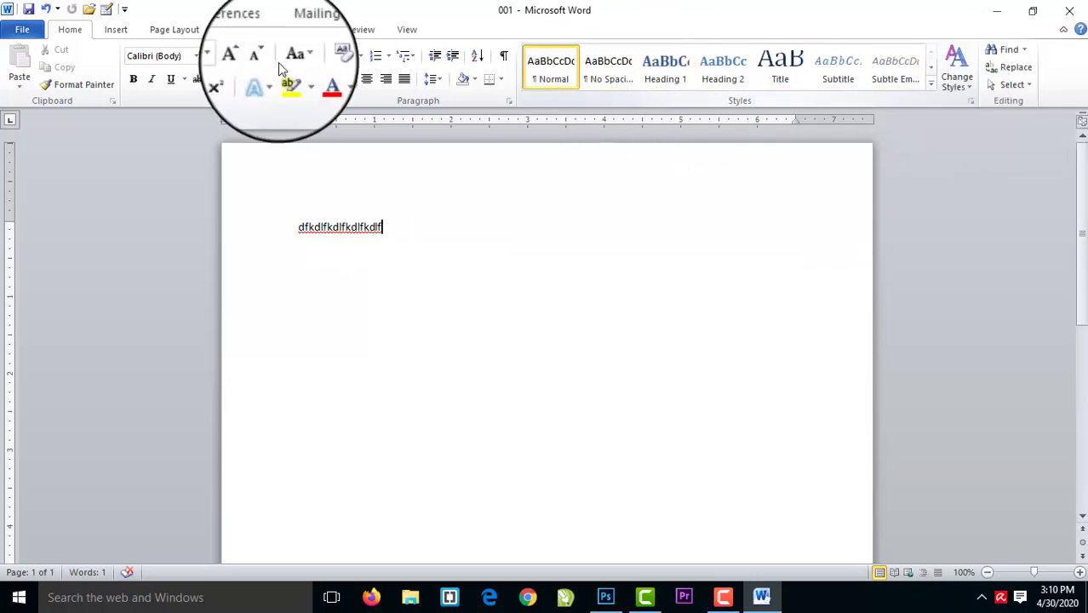
Browse the Insert, Page Layout, References and Mailings tabs, then select the test line
{"action": "left_click", "coordinate": [119, 33]}
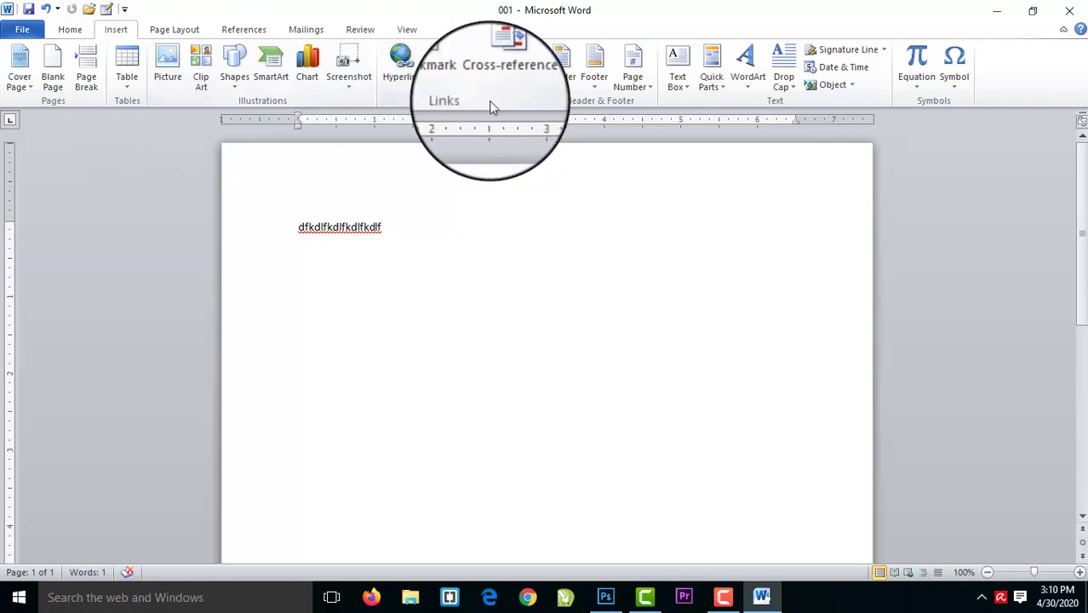
{"action": "left_click", "coordinate": [175, 34]}
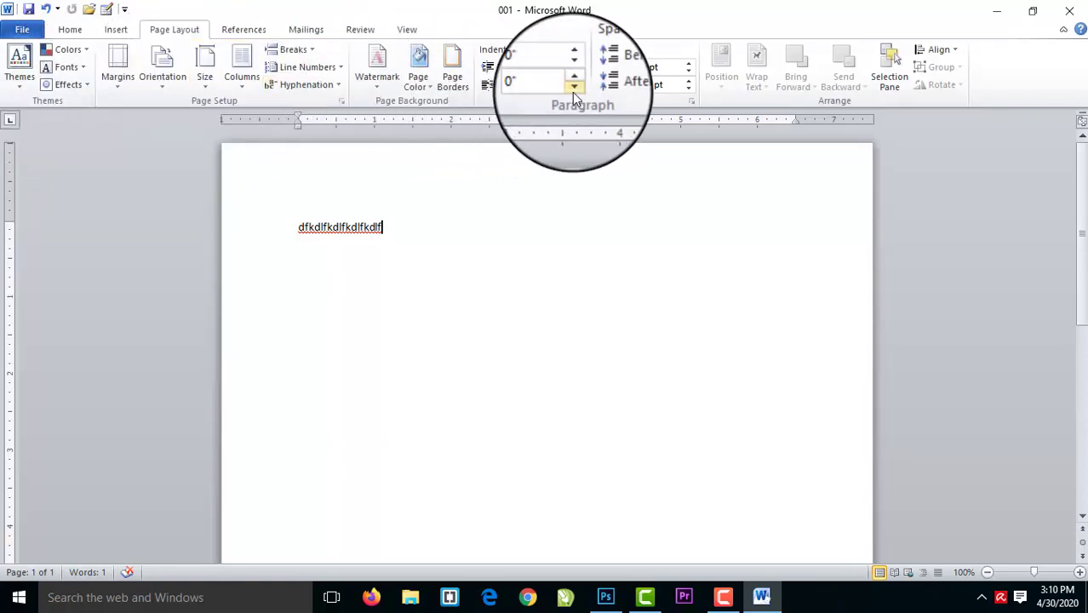
{"action": "left_click", "coordinate": [240, 30]}
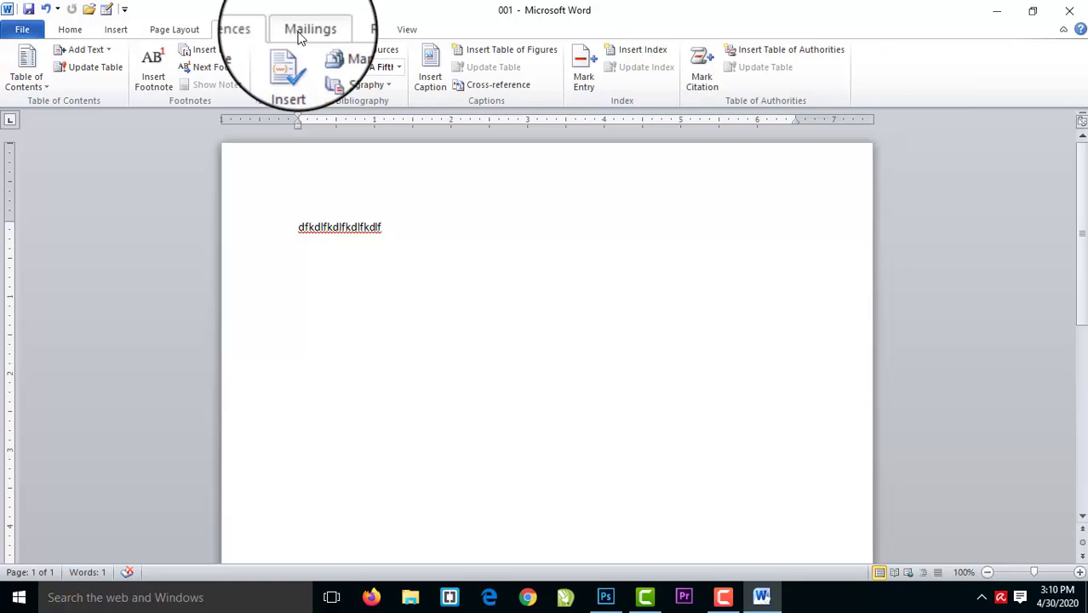
{"action": "left_click", "coordinate": [300, 33]}
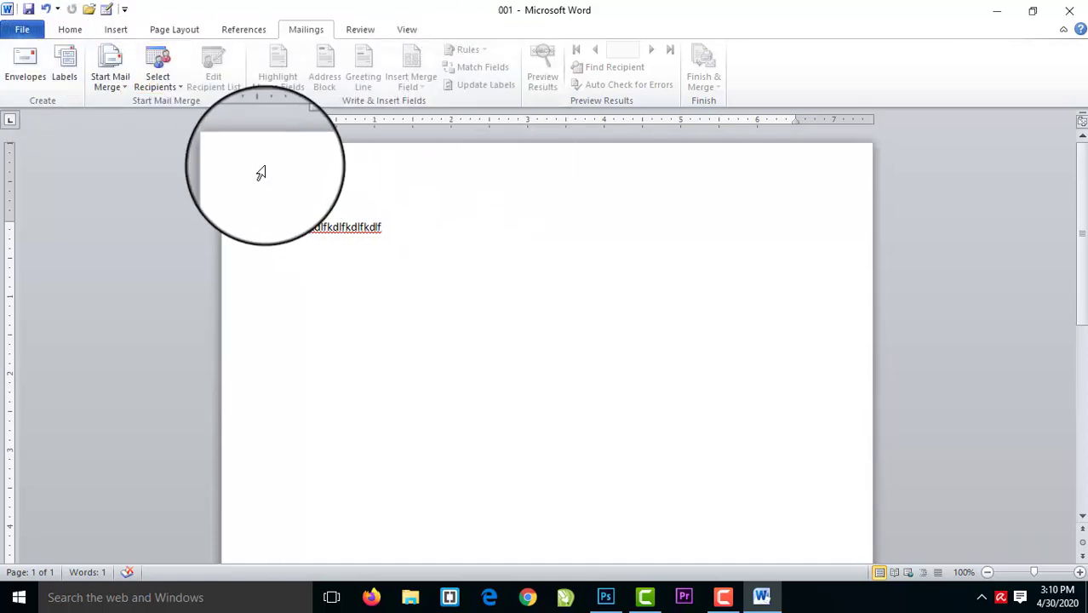
{"action": "left_click", "coordinate": [277, 220]}
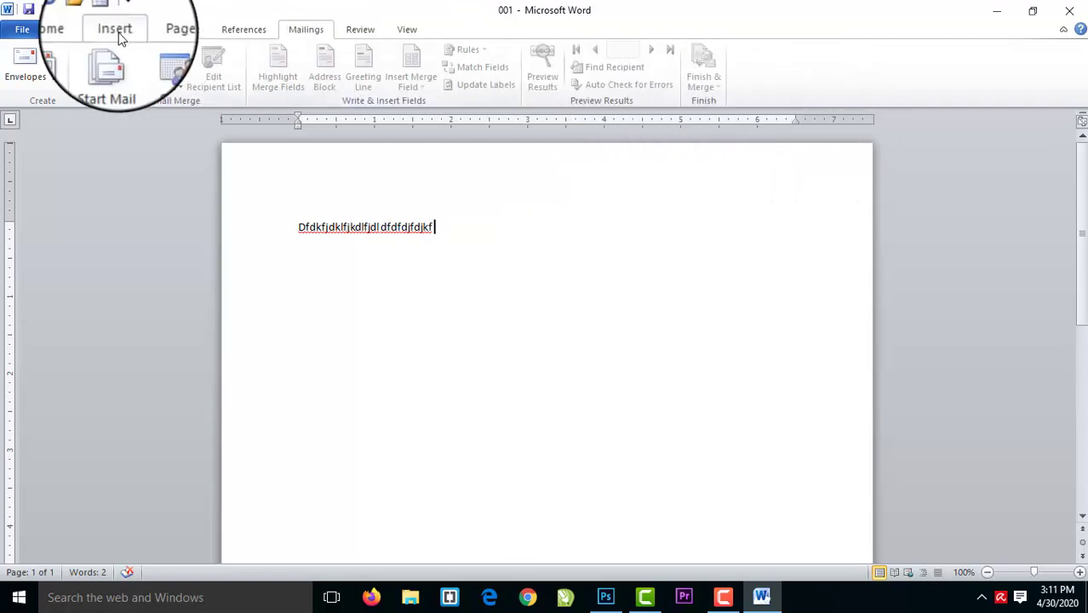
On the View tab, hide and then restore the Ruler, and click the left indent marker
{"action": "left_click", "coordinate": [404, 33]}
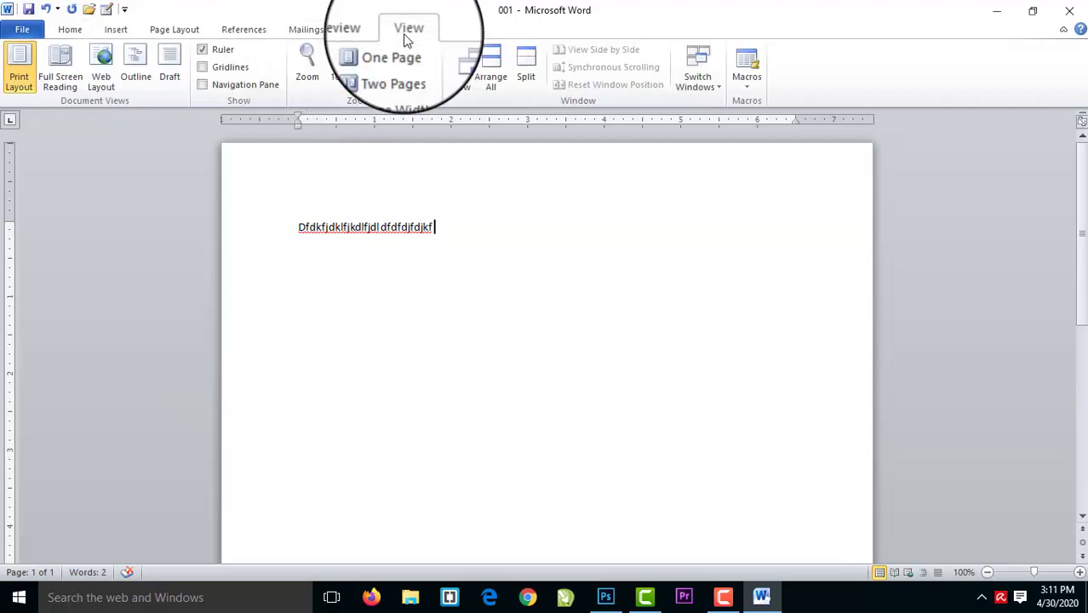
{"action": "left_click", "coordinate": [203, 52]}
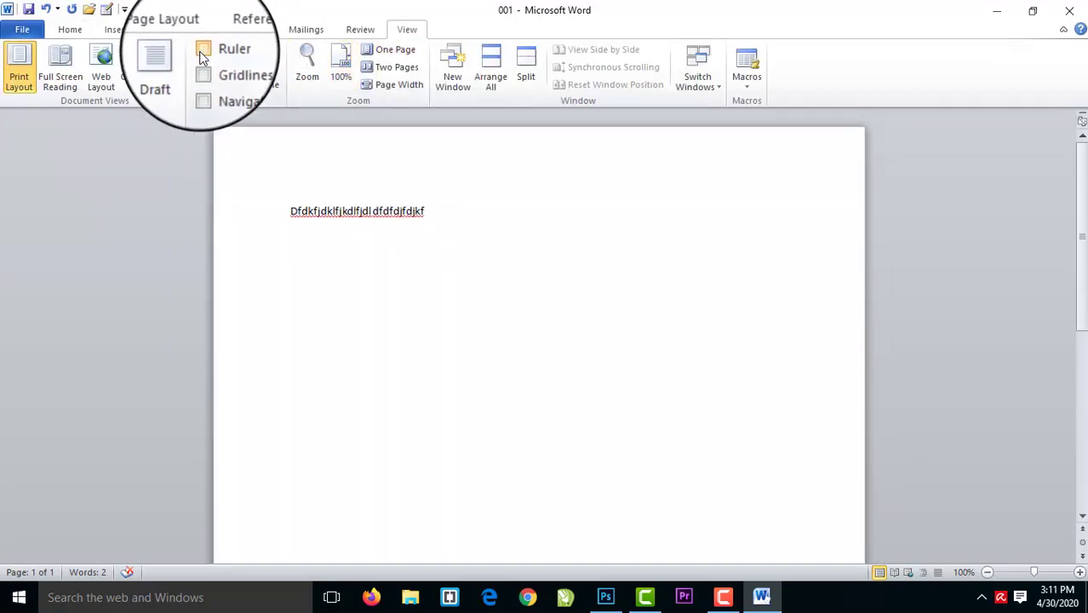
{"action": "left_click", "coordinate": [202, 52]}
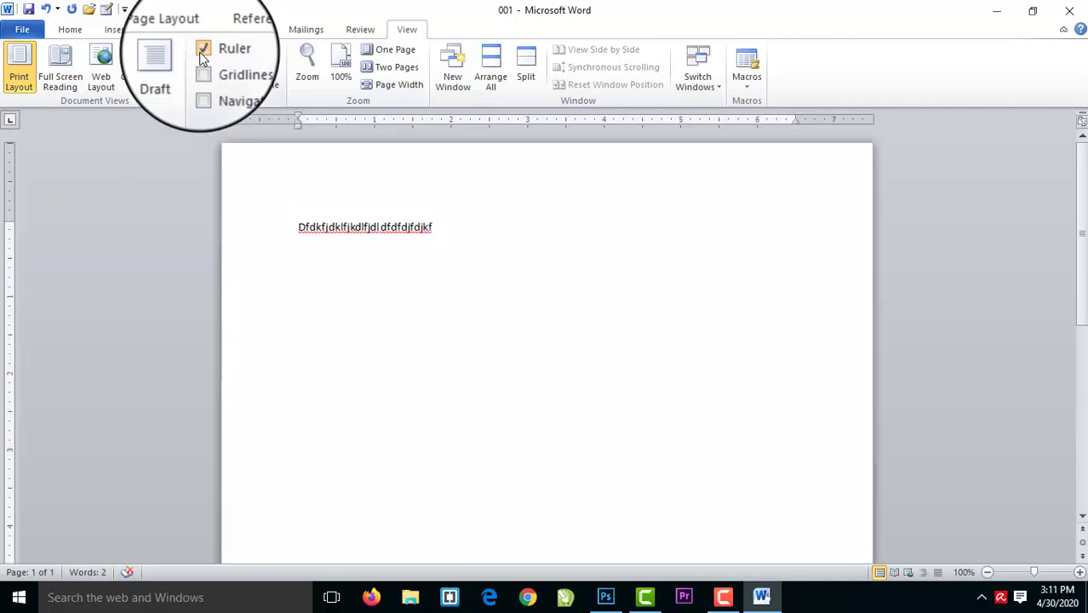
{"action": "left_click", "coordinate": [299, 126]}
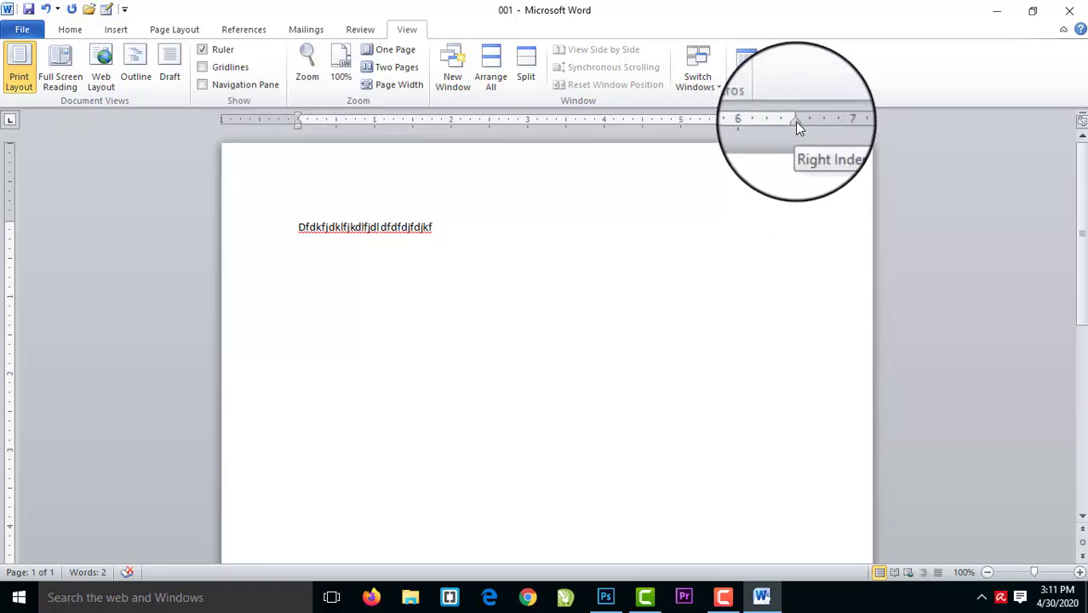
Select the whole line of random letters and type a first name over it
{"action": "mouse_move", "coordinate": [300, 228]}
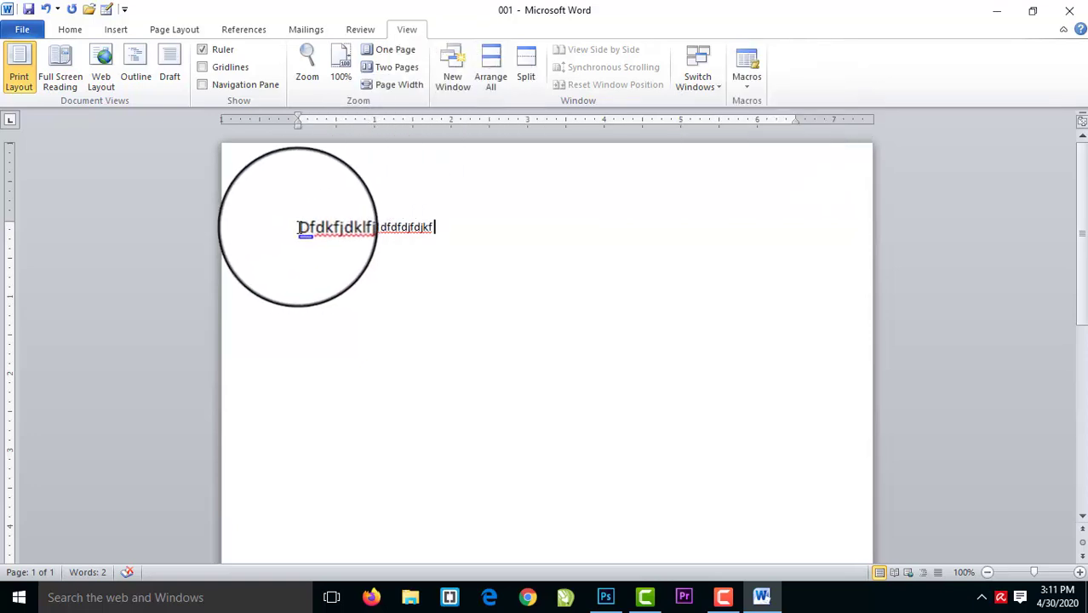
{"action": "left_click_drag", "start_coordinate": [300, 229], "coordinate": [505, 199]}
{"action": "type", "text": "dilip"}
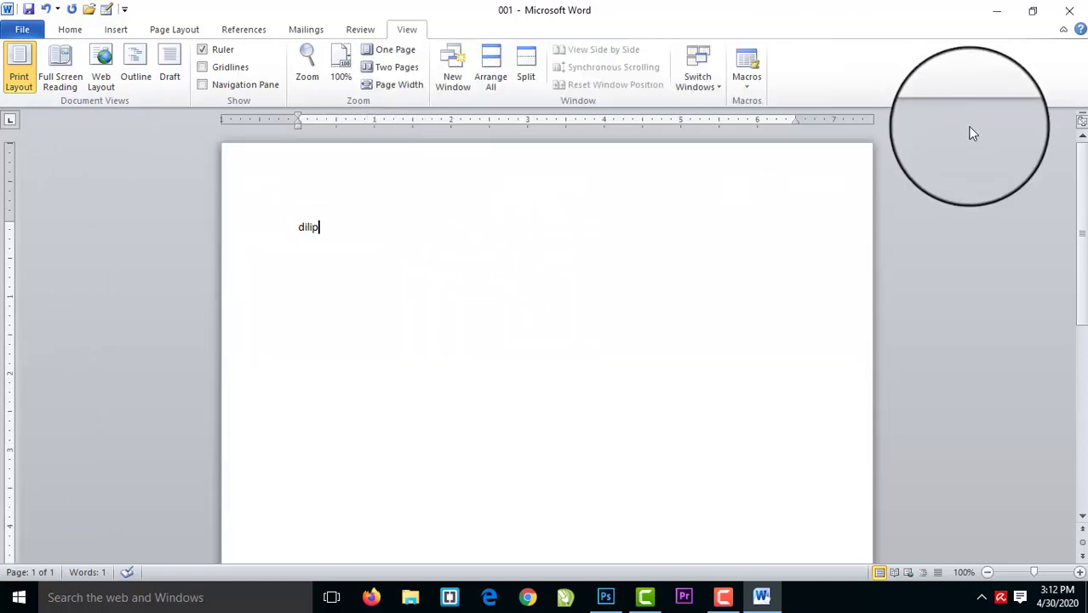
Drag the vertical scrollbar down and jump the view to the next page
{"action": "left_click_drag", "start_coordinate": [1081, 198], "coordinate": [1082, 394]}
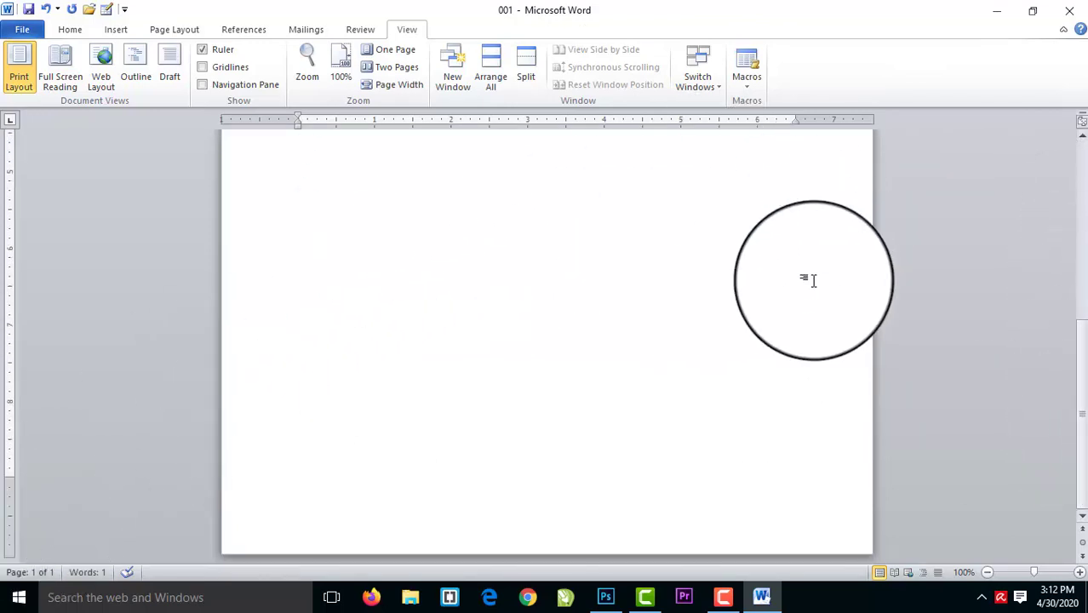
{"action": "mouse_move", "coordinate": [1081, 388]}
{"action": "left_mouse_down"}
{"action": "mouse_move", "coordinate": [1083, 346]}
{"action": "mouse_move", "coordinate": [1079, 511]}
{"action": "left_mouse_up"}
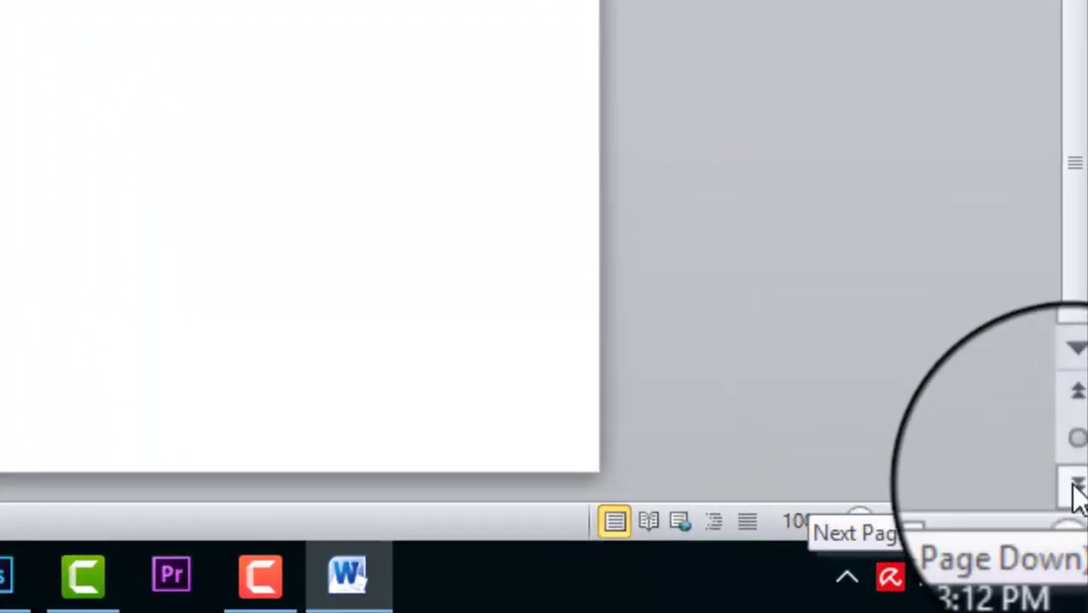
{"action": "left_click", "coordinate": [1075, 492]}
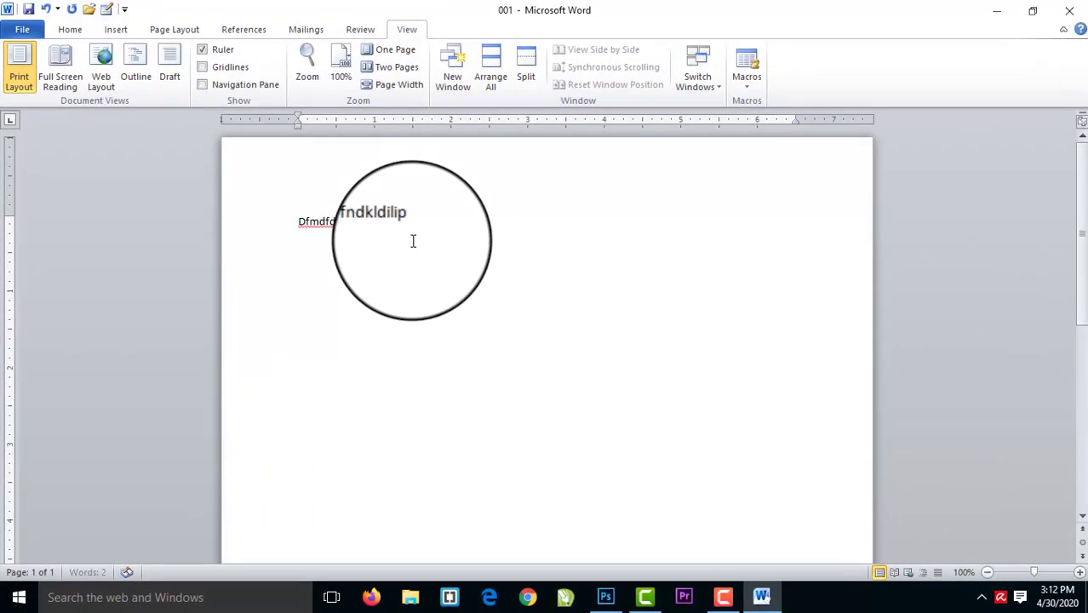
Type 'kljfkdlkfjkdlfd', then select and delete the letters at the line's start
{"action": "type", "text": "kljfkdlkfjkdlfd"}
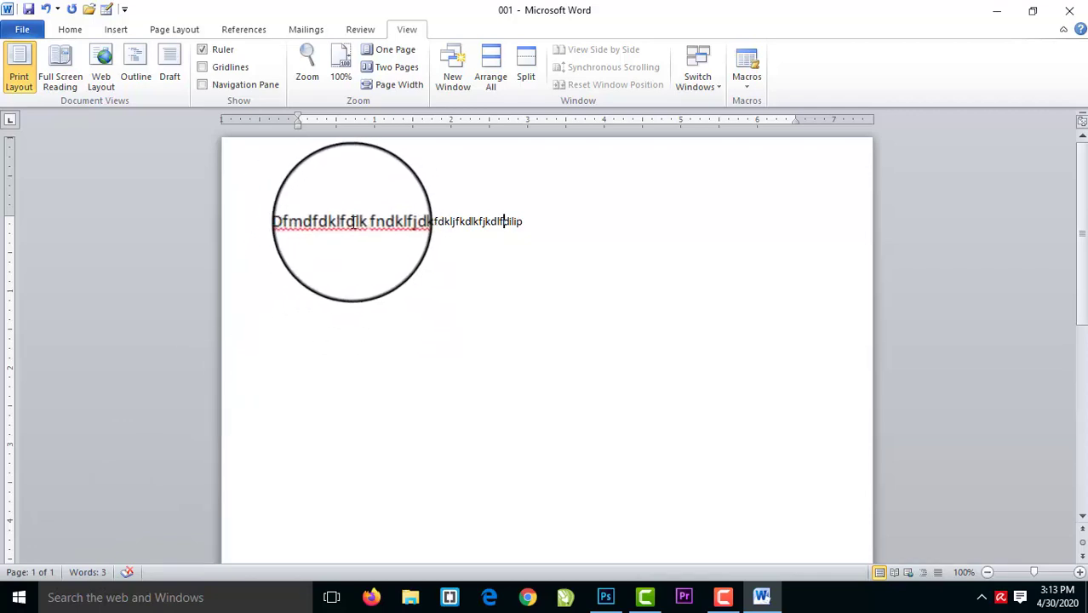
{"action": "mouse_move", "coordinate": [348, 221]}
{"action": "left_mouse_down"}
{"action": "mouse_move", "coordinate": [277, 221]}
{"action": "mouse_move", "coordinate": [354, 221]}
{"action": "left_mouse_up"}
{"action": "key", "text": "Delete"}
{"action": "type", "text": "ndfhdfhdkjfd  kfkjdfdkfjdkfjd"}
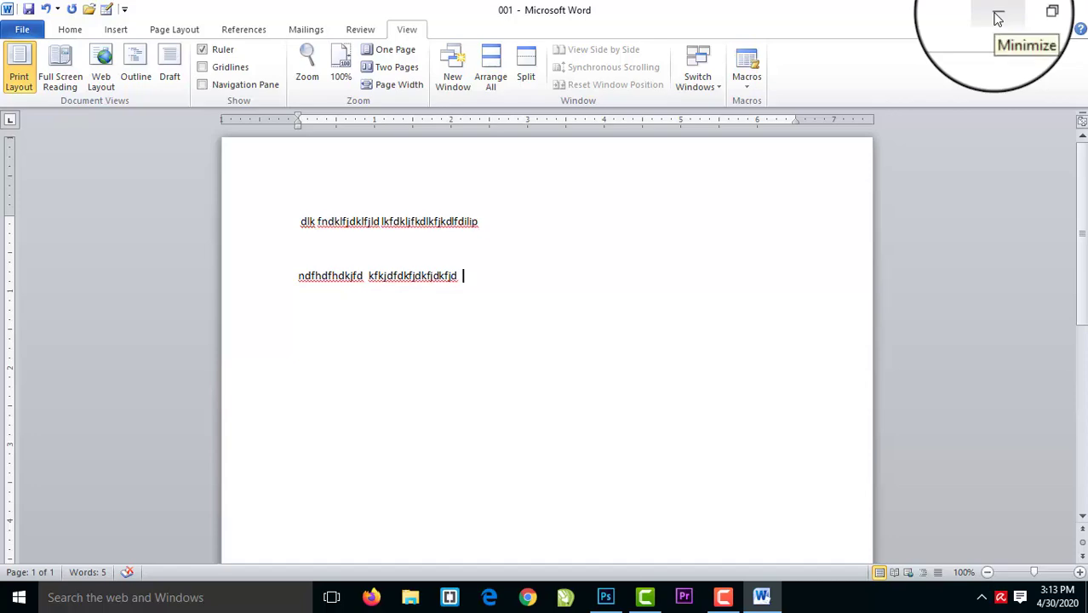
{"action": "left_click", "coordinate": [998, 19]}
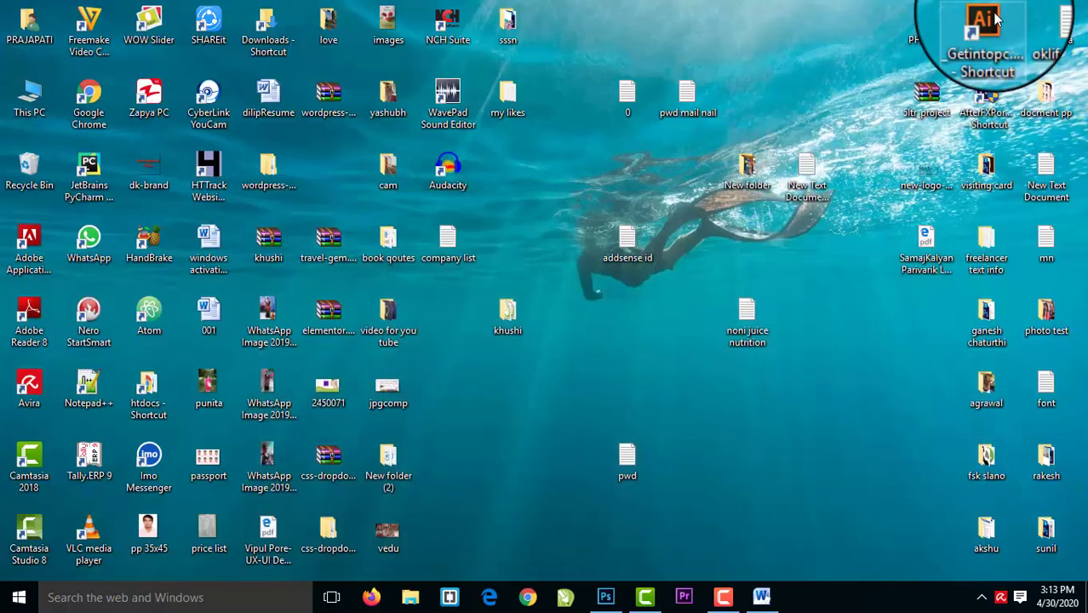
{"action": "left_click", "coordinate": [762, 599]}
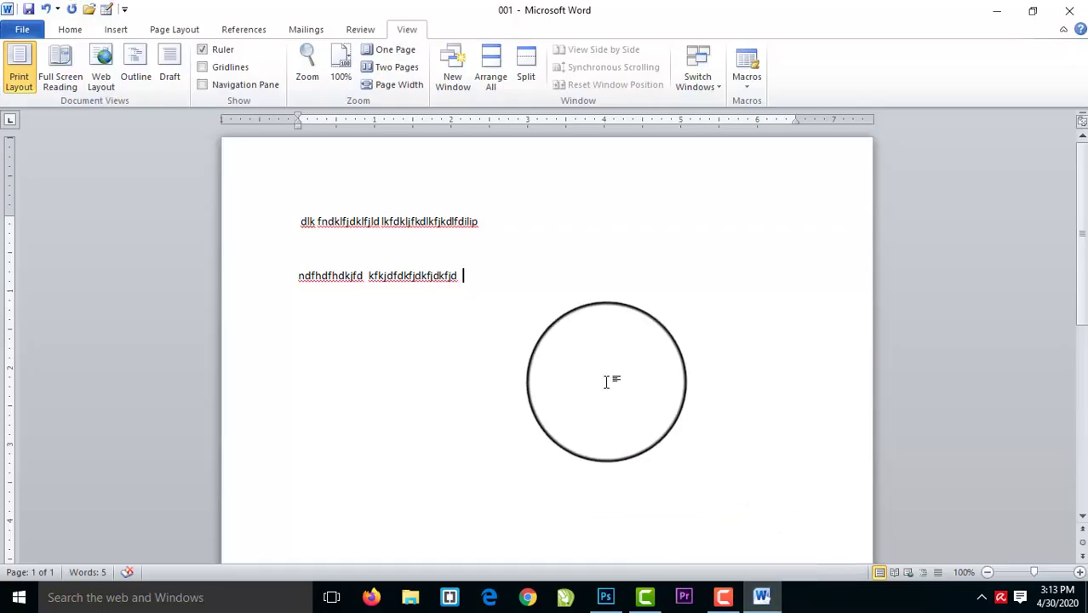
{"action": "left_click", "coordinate": [1031, 13]}
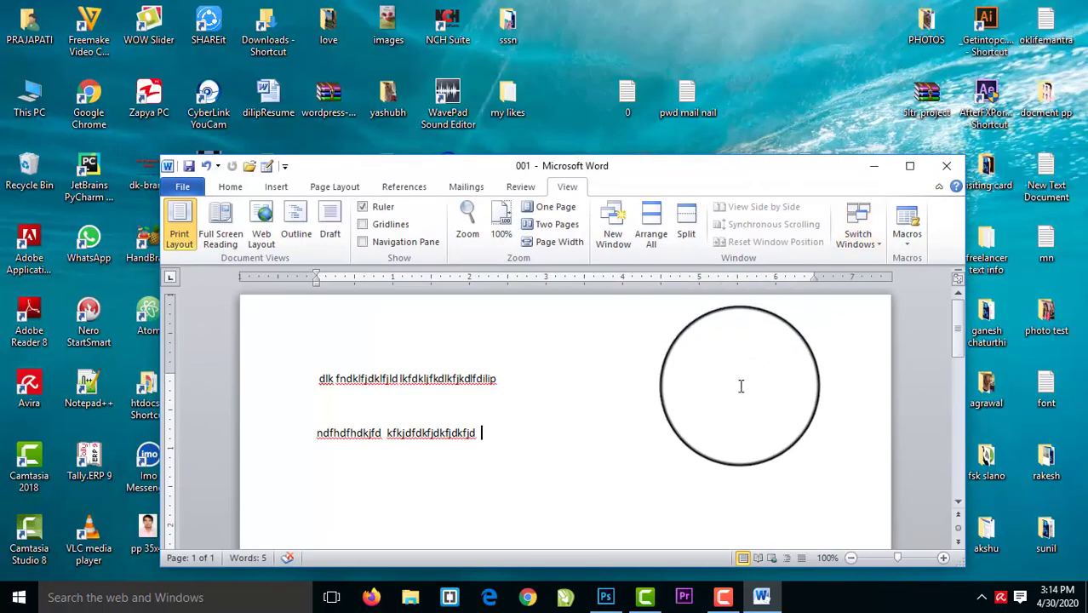
{"action": "left_click", "coordinate": [917, 172]}
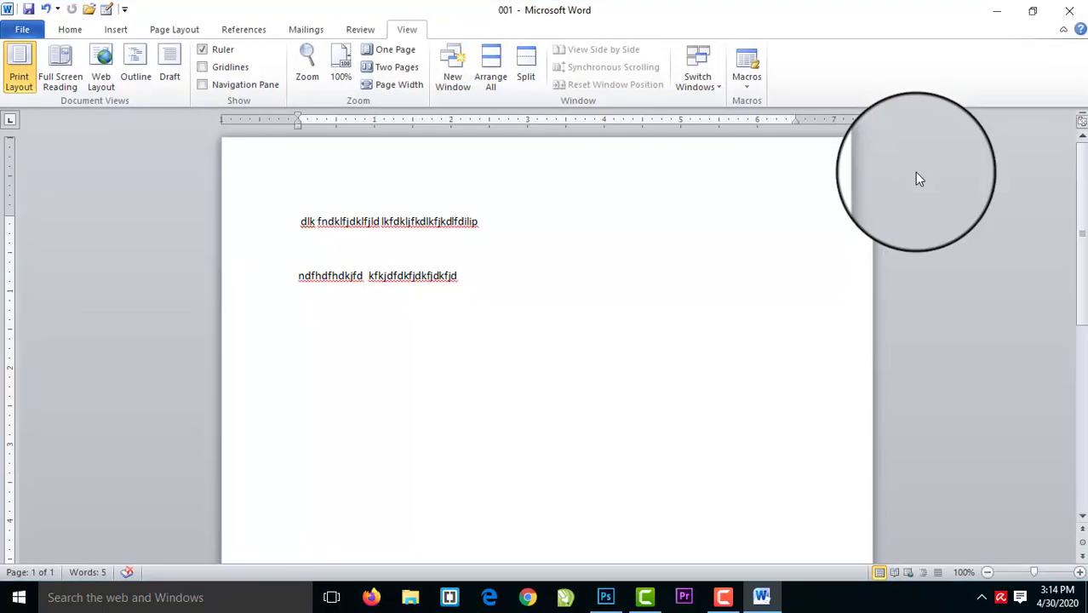
Close Word and decline to save the latest edits to document 001
{"action": "left_click", "coordinate": [1074, 19]}
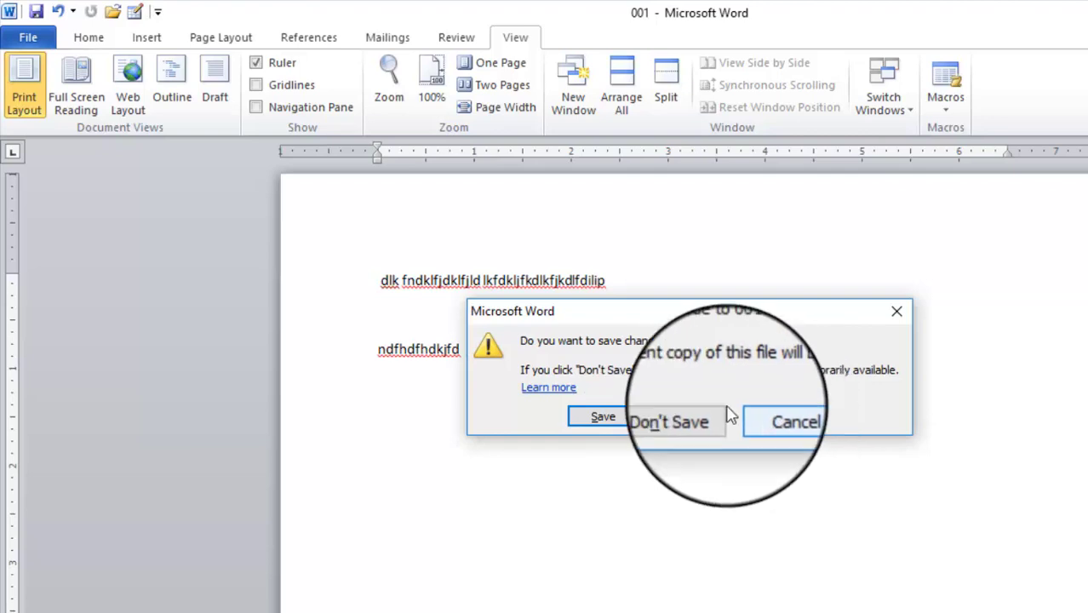
{"action": "left_click", "coordinate": [602, 426]}
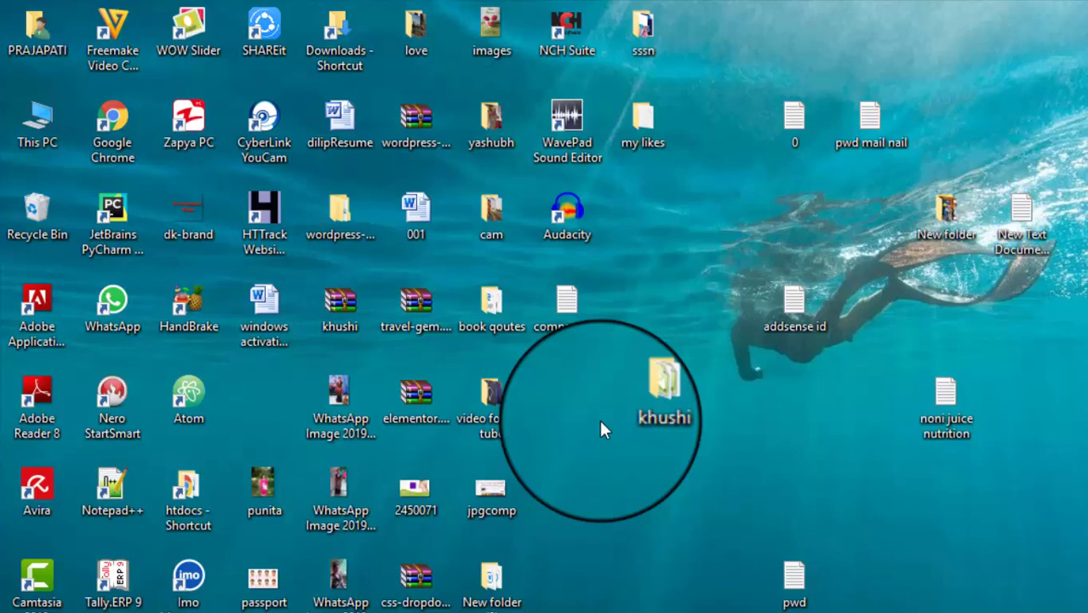
Reopen document 001 from its desktop icon in Word
{"action": "double_click", "coordinate": [417, 218]}
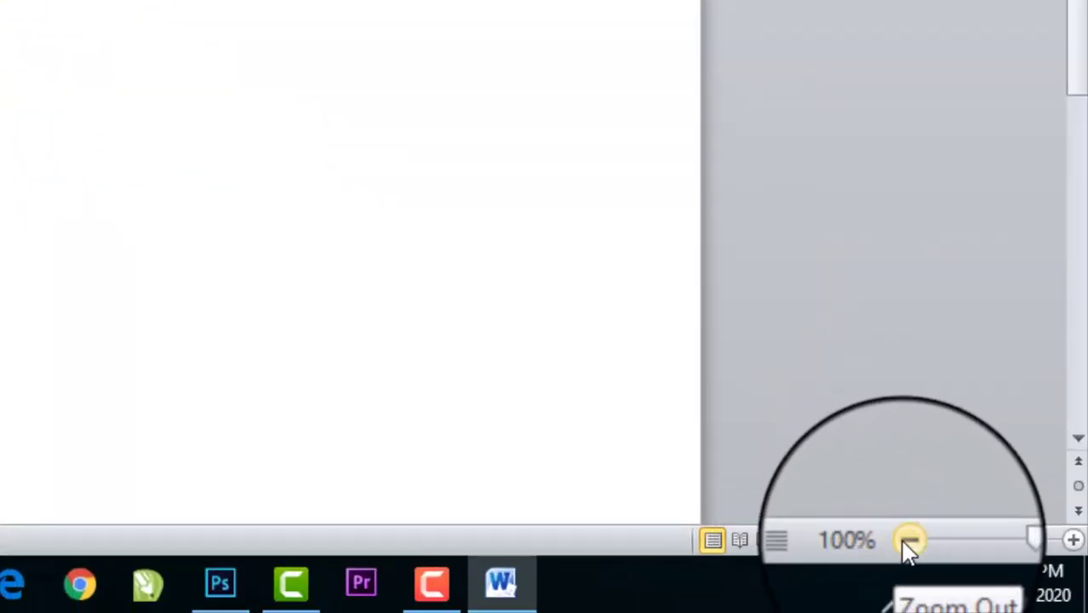
Zoom the page to 140%, down to 90%, back up to 110%, then open the Zoom dialog
{"action": "left_click", "coordinate": [1072, 541]}
{"action": "left_click", "coordinate": [1071, 542]}
{"action": "left_click", "coordinate": [1072, 541]}
{"action": "left_click", "coordinate": [1072, 542]}
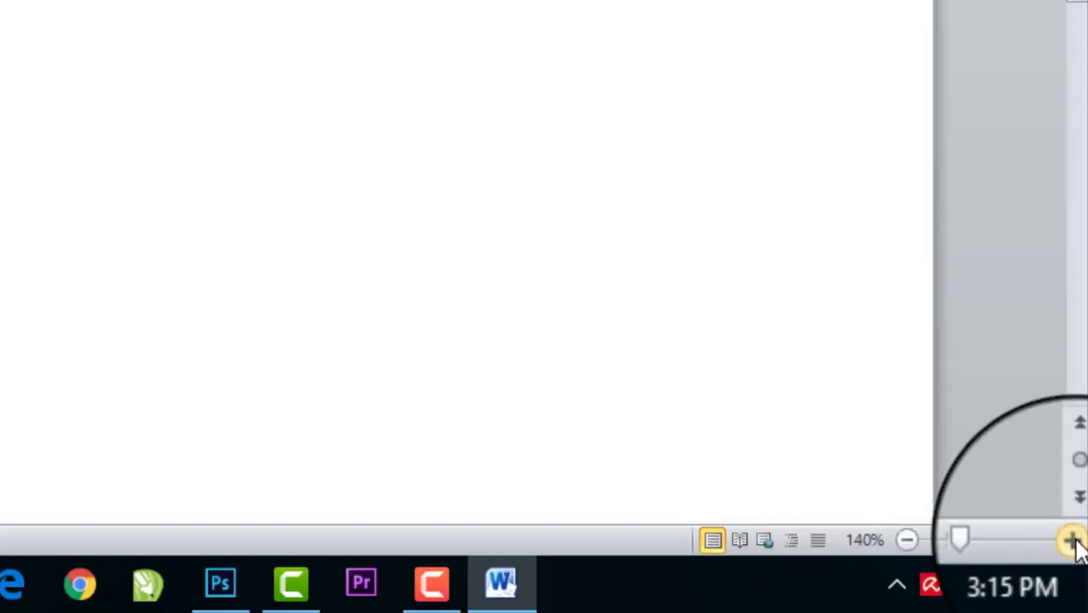
{"action": "left_click", "coordinate": [906, 542]}
{"action": "left_click", "coordinate": [906, 542]}
{"action": "left_click", "coordinate": [906, 542]}
{"action": "left_click", "coordinate": [986, 572]}
{"action": "left_click", "coordinate": [987, 572]}
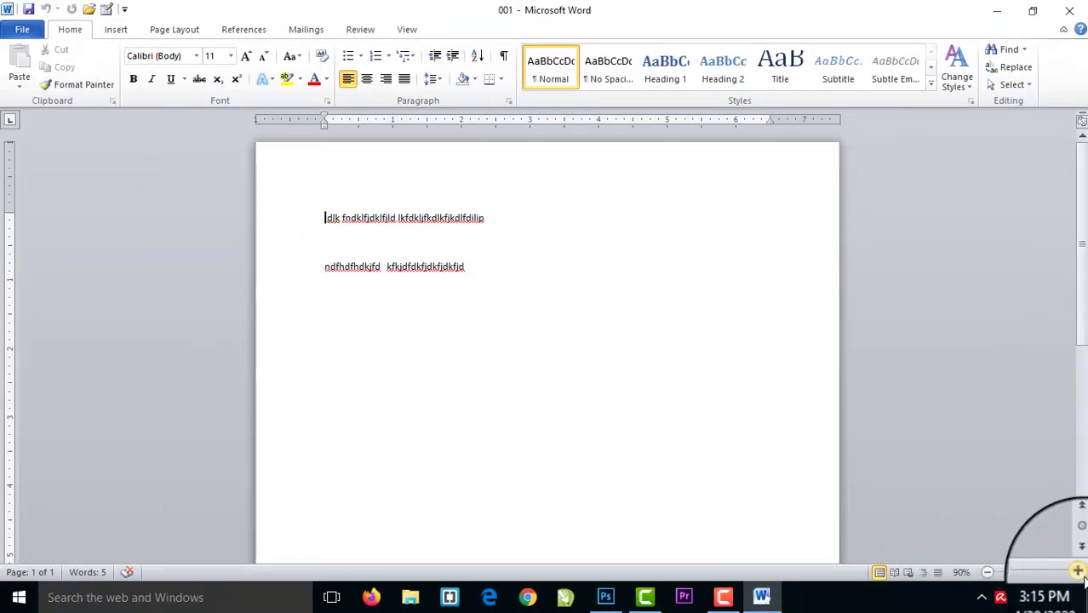
{"action": "left_click", "coordinate": [1078, 571]}
{"action": "left_click", "coordinate": [1078, 571]}
{"action": "left_click", "coordinate": [965, 573]}
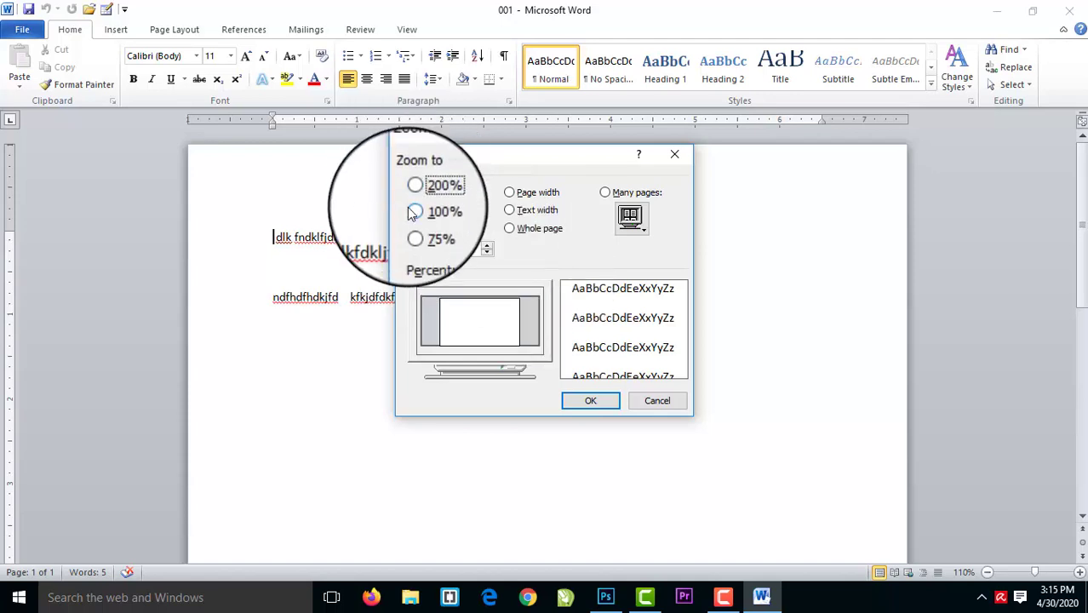
Preview Page width, Text width and Whole page zoom, then apply 100%
{"action": "left_click", "coordinate": [413, 211]}
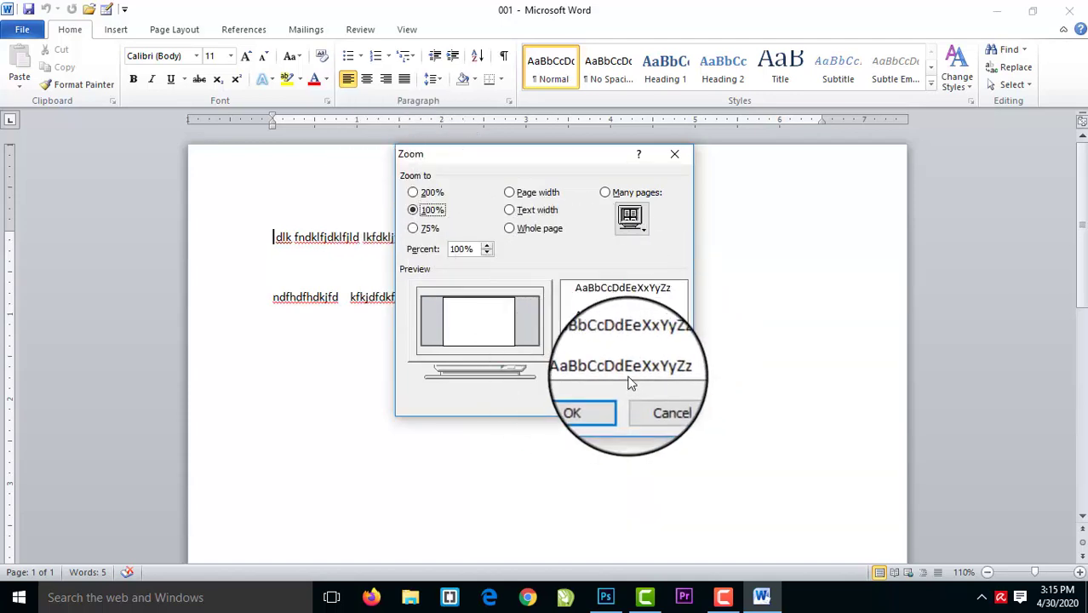
{"action": "left_click", "coordinate": [510, 193]}
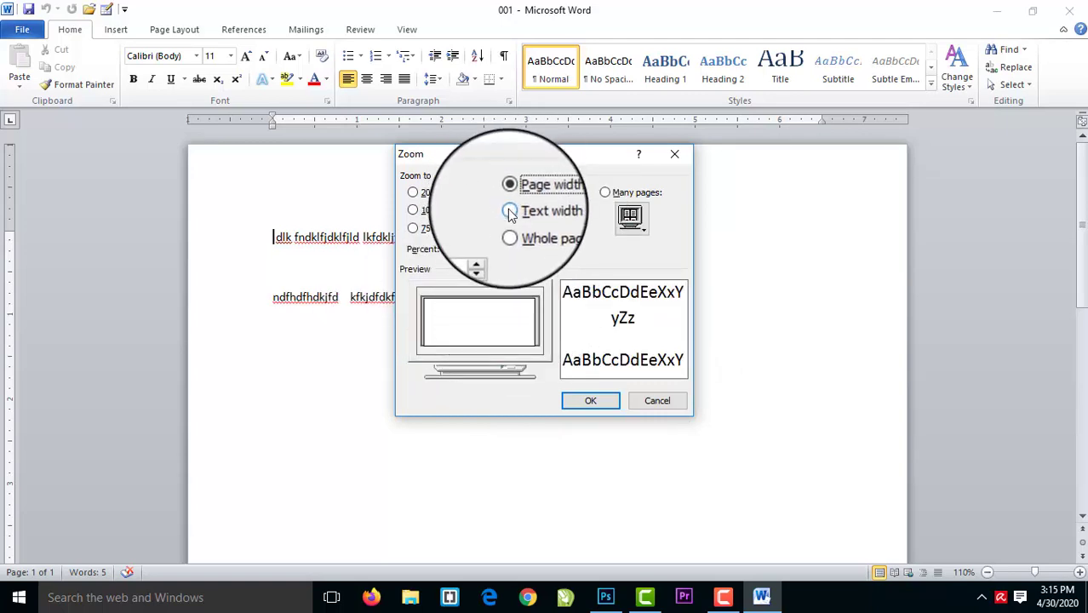
{"action": "left_click", "coordinate": [509, 210]}
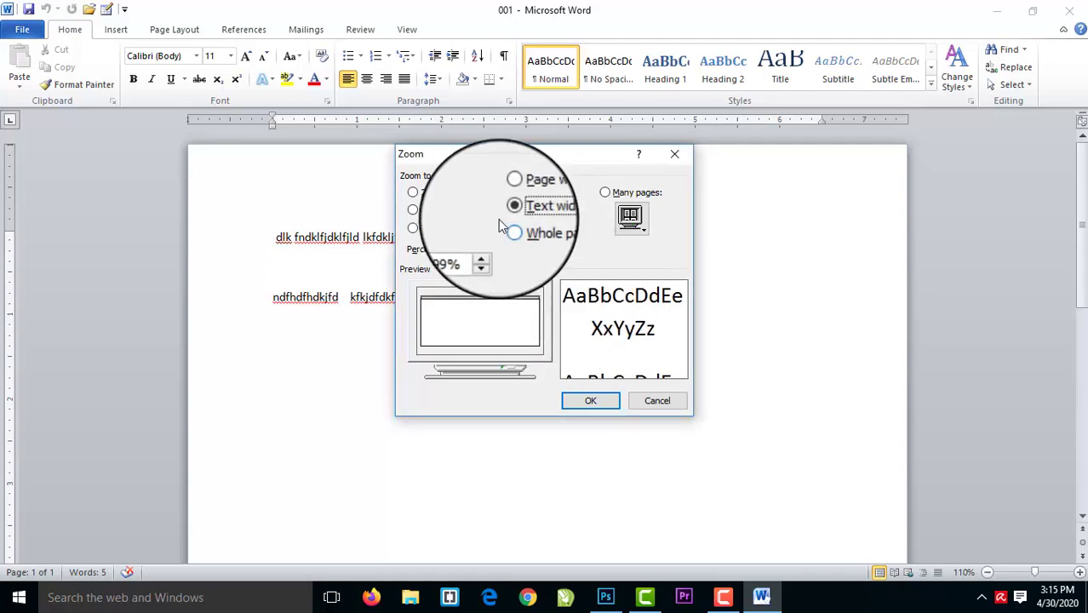
{"action": "left_click", "coordinate": [509, 228]}
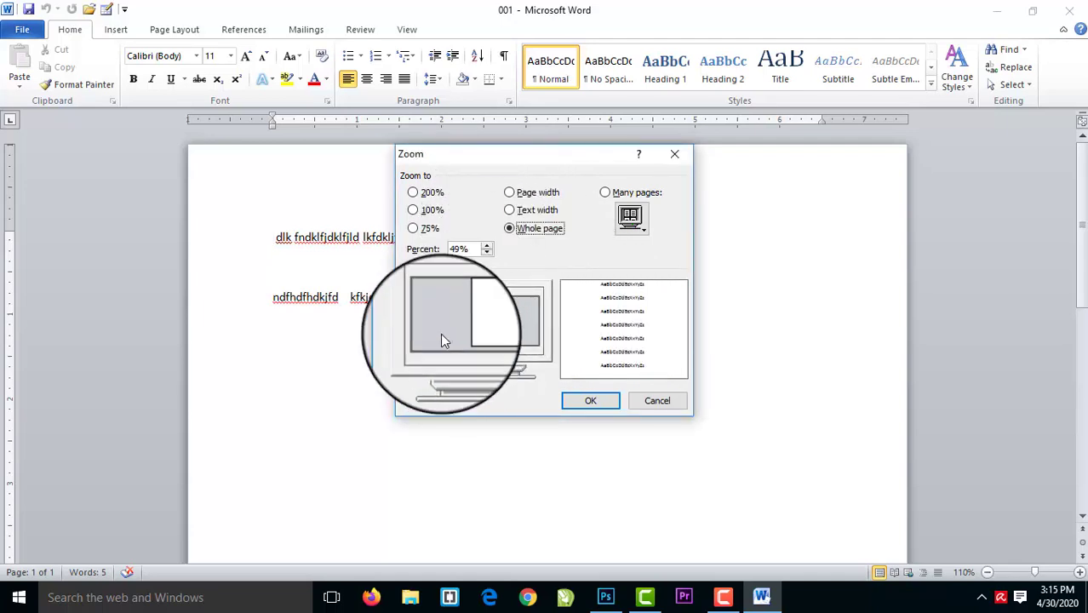
{"action": "left_click", "coordinate": [413, 210]}
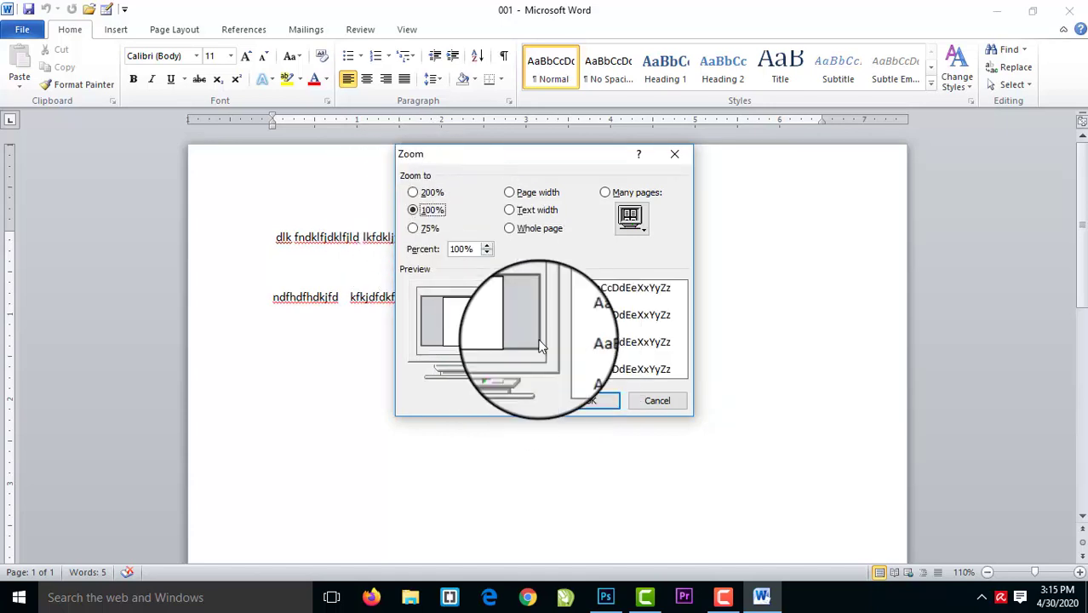
{"action": "left_click", "coordinate": [595, 403]}
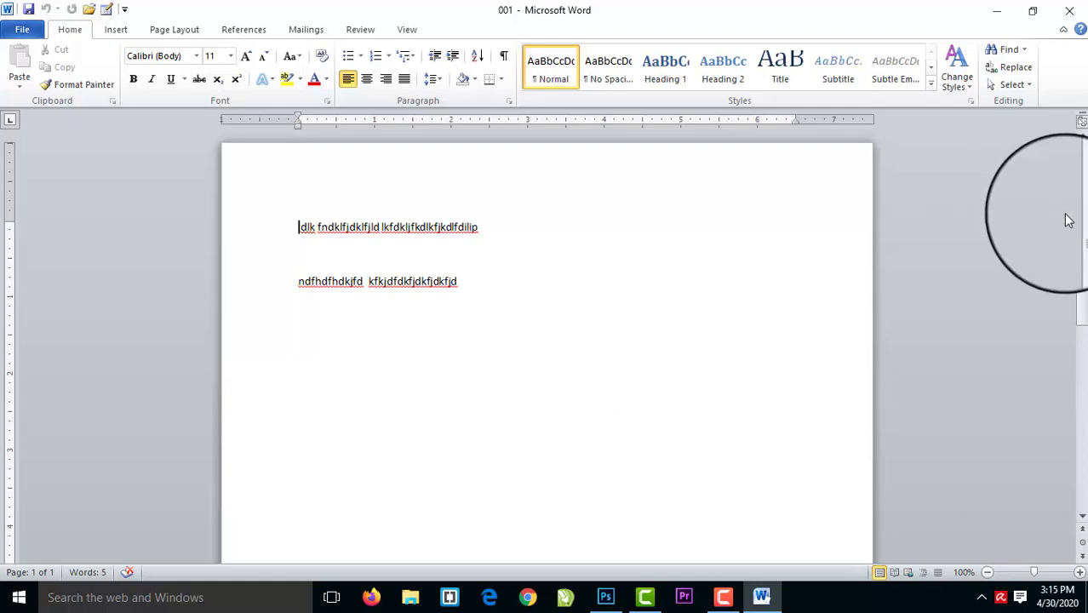
{"action": "mouse_move", "coordinate": [1083, 222]}
{"action": "left_mouse_down"}
{"action": "mouse_move", "coordinate": [1082, 388]}
{"action": "mouse_move", "coordinate": [1079, 373]}
{"action": "left_mouse_up"}
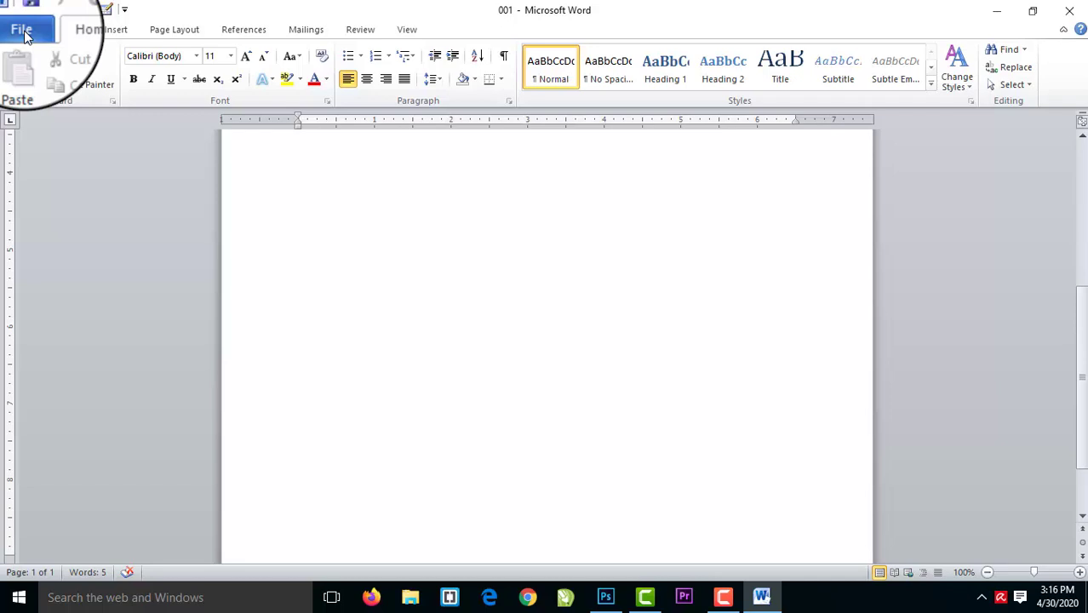
Close the Microsoft Word window
{"action": "left_click", "coordinate": [1079, 15]}
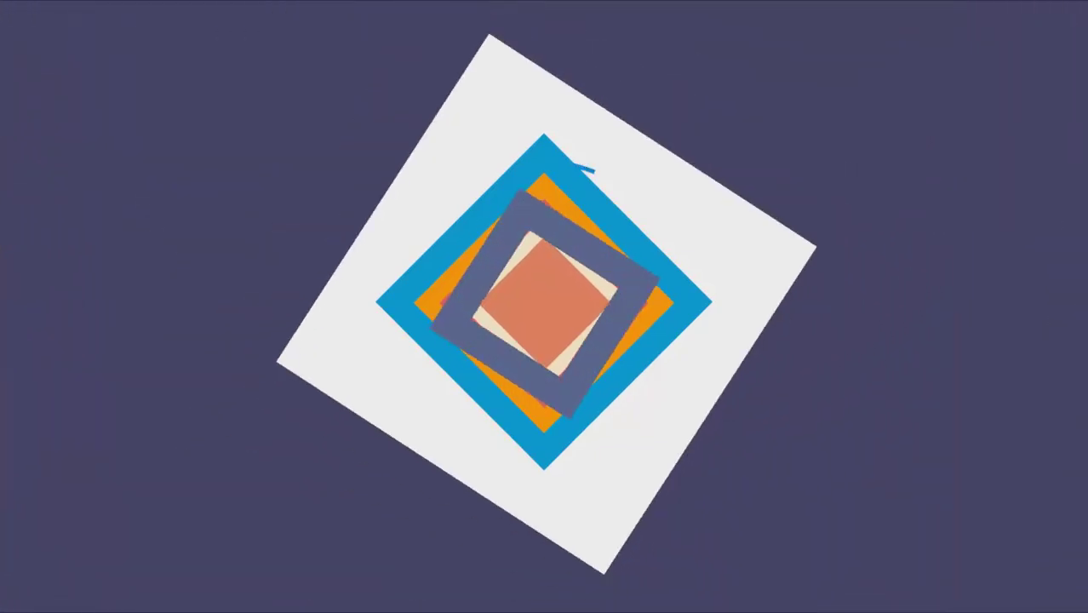